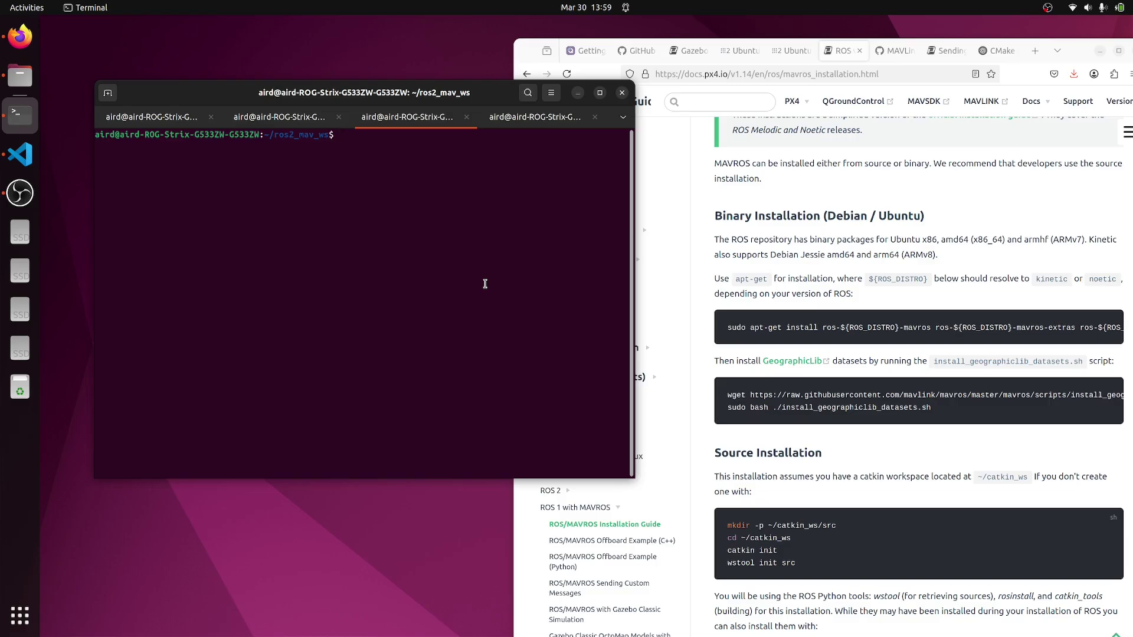
# In the PX4-Autopilot session, clear the output, run make px4_sitl gz_rover_ackermann and minimize the Gazebo simulation.
pyautogui.click(166, 128)
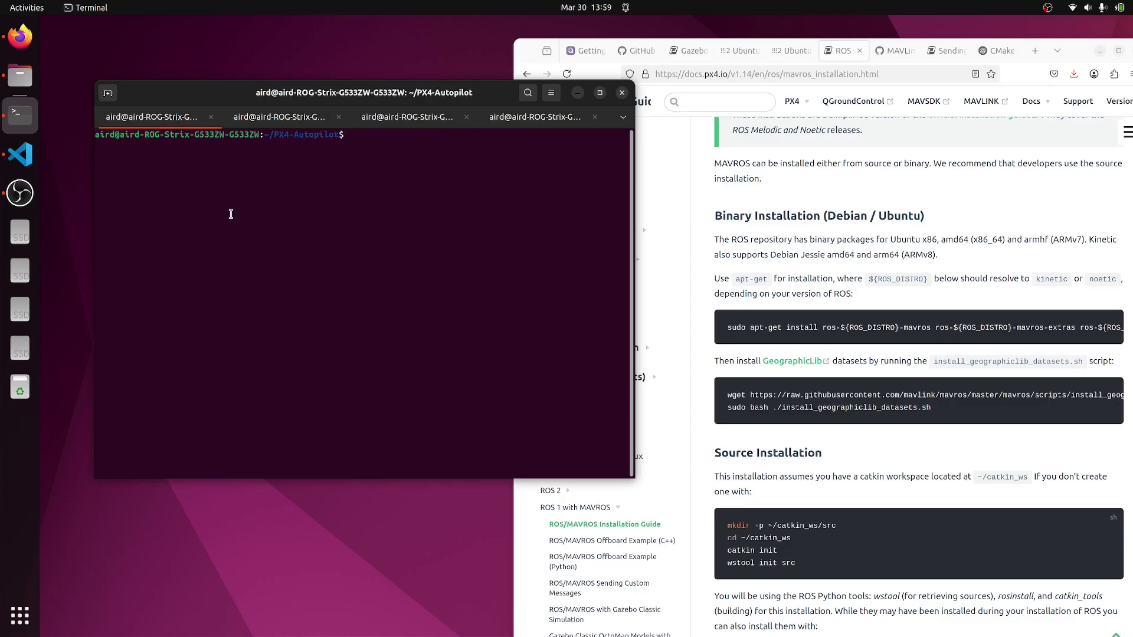
pyautogui.write('clear')
pyautogui.press('Return')
pyautogui.press('Up')
pyautogui.press('Up')
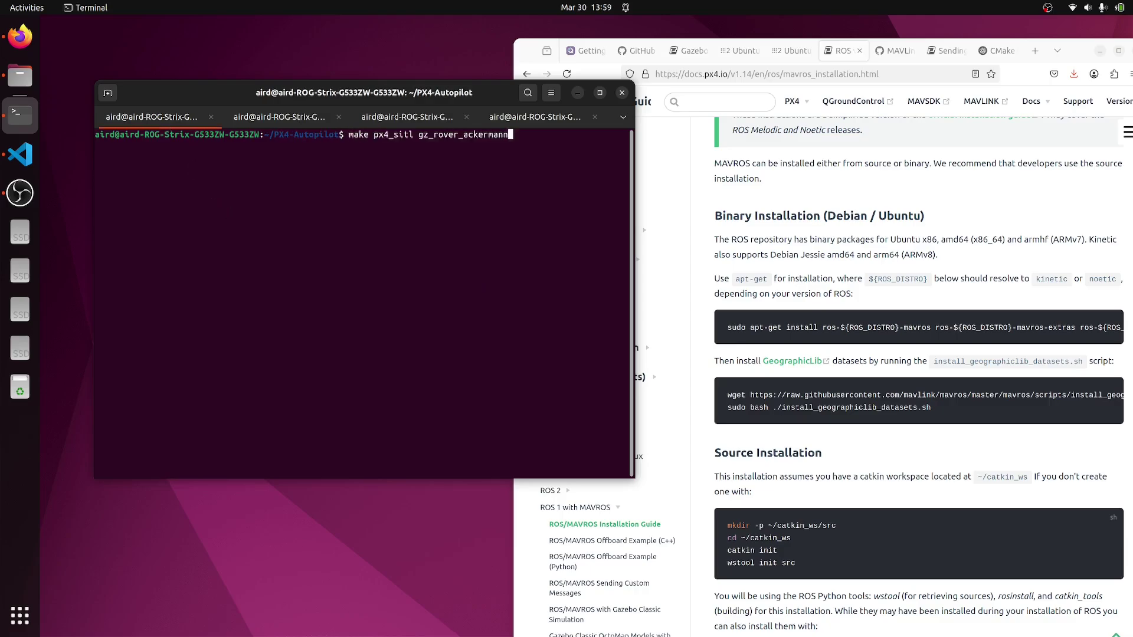
pyautogui.press('Down')
pyautogui.press('Return')
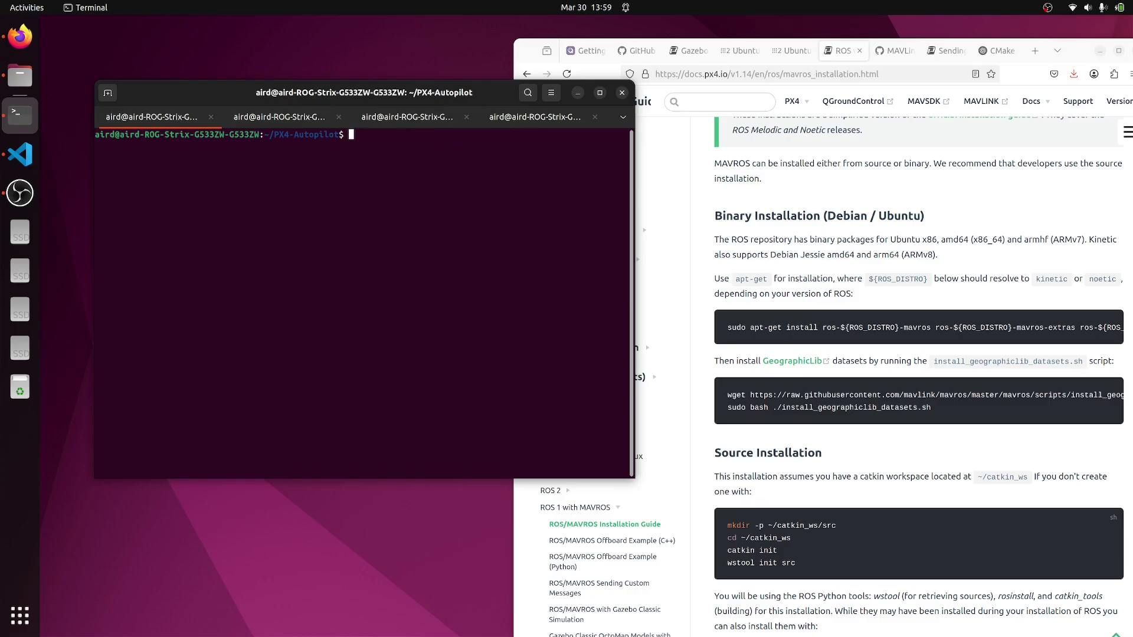
pyautogui.press('Up')
pyautogui.press('Up')
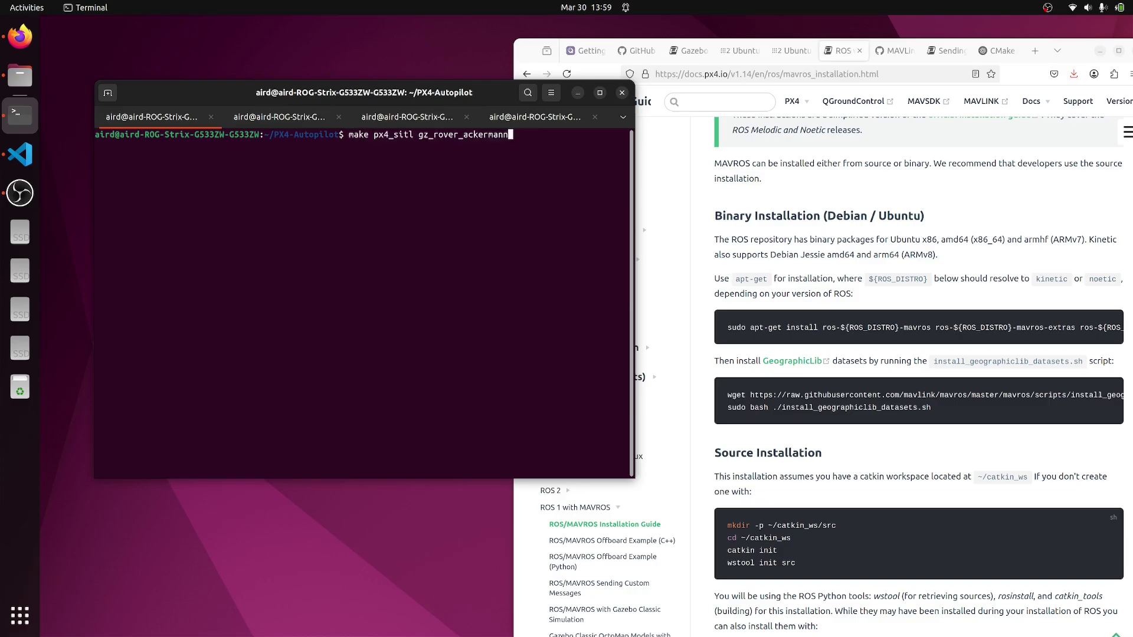
pyautogui.press('Down')
pyautogui.press('Up')
pyautogui.press('Up')
pyautogui.press('Up')
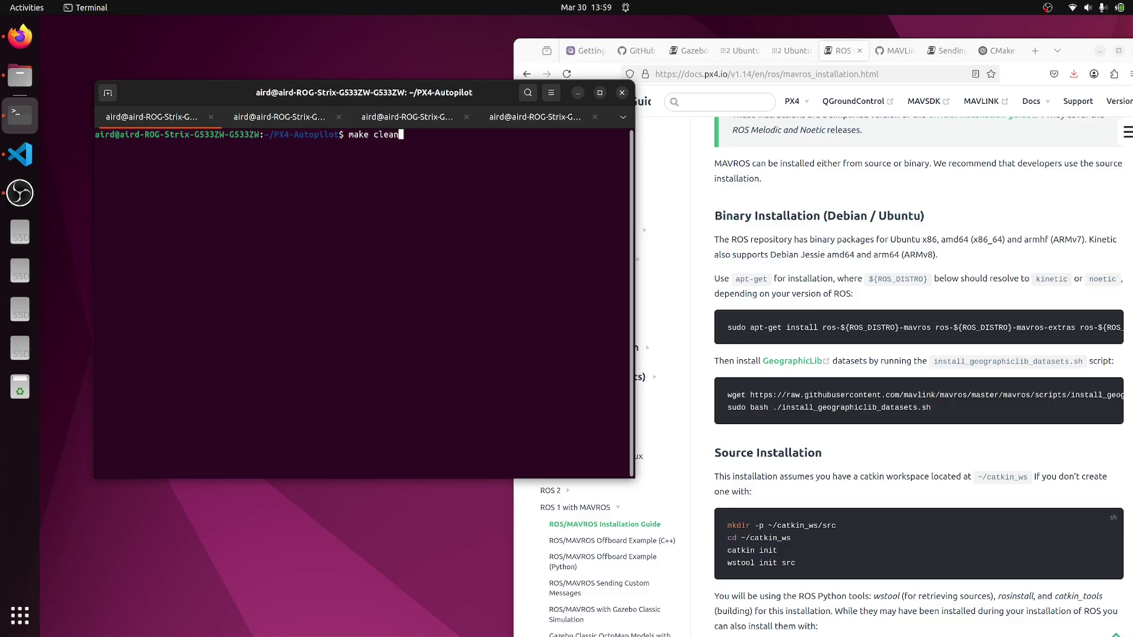
pyautogui.press('Down')
pyautogui.press('Down')
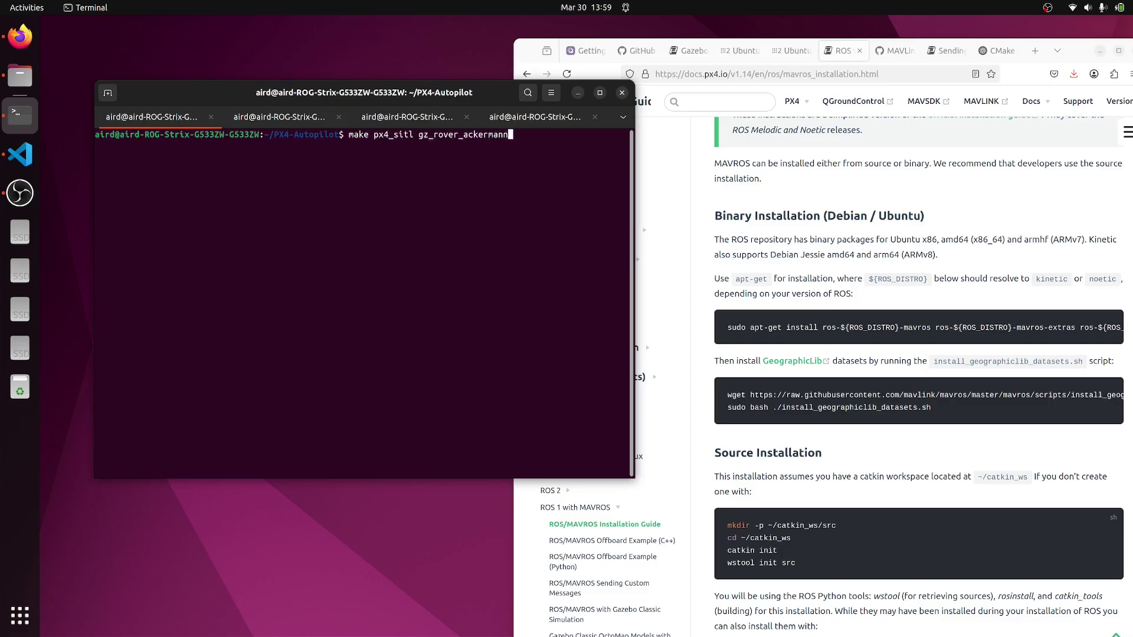
pyautogui.press('Return')
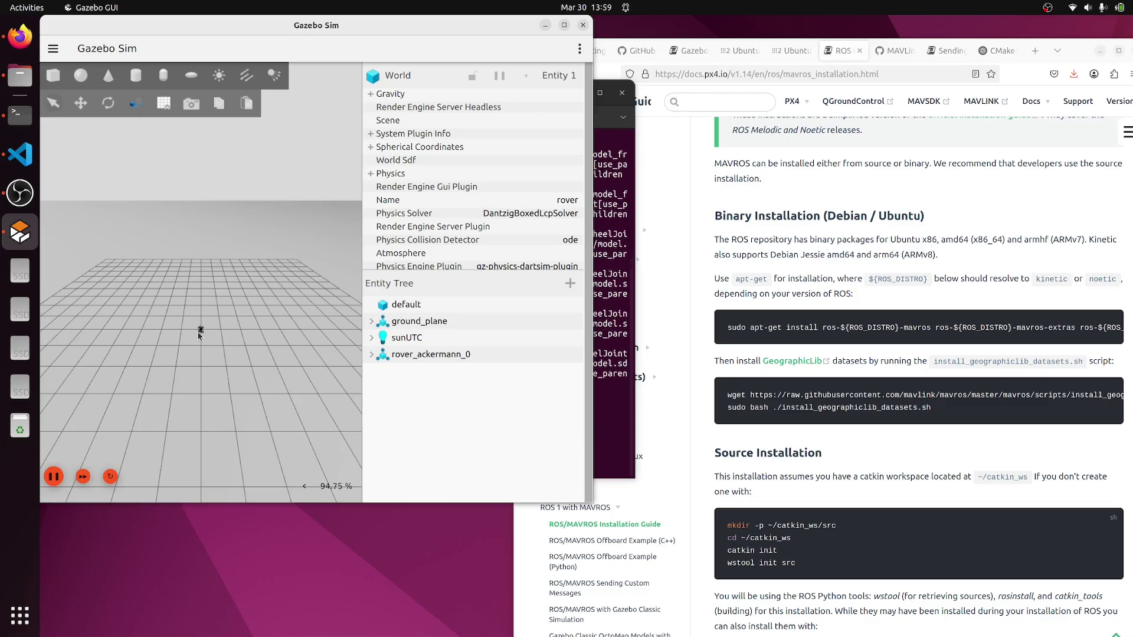
pyautogui.click(544, 28)
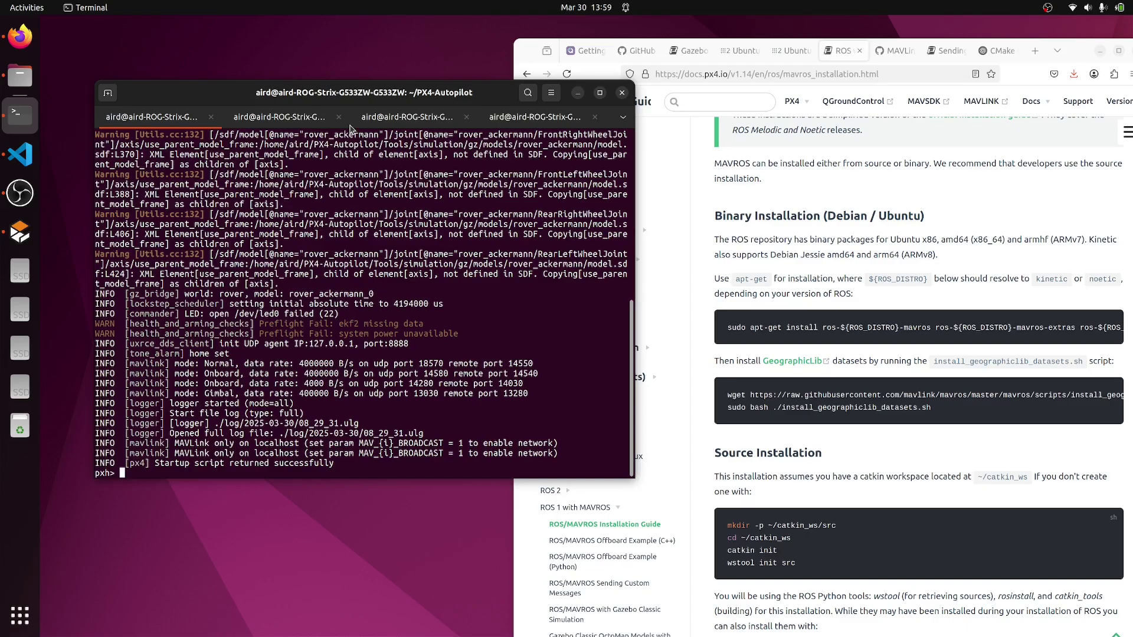
# Start the custom ground station from the Custom_QGC/qgroundcontrol session by running ./build/Debug/QGroundControl.
pyautogui.click(288, 118)
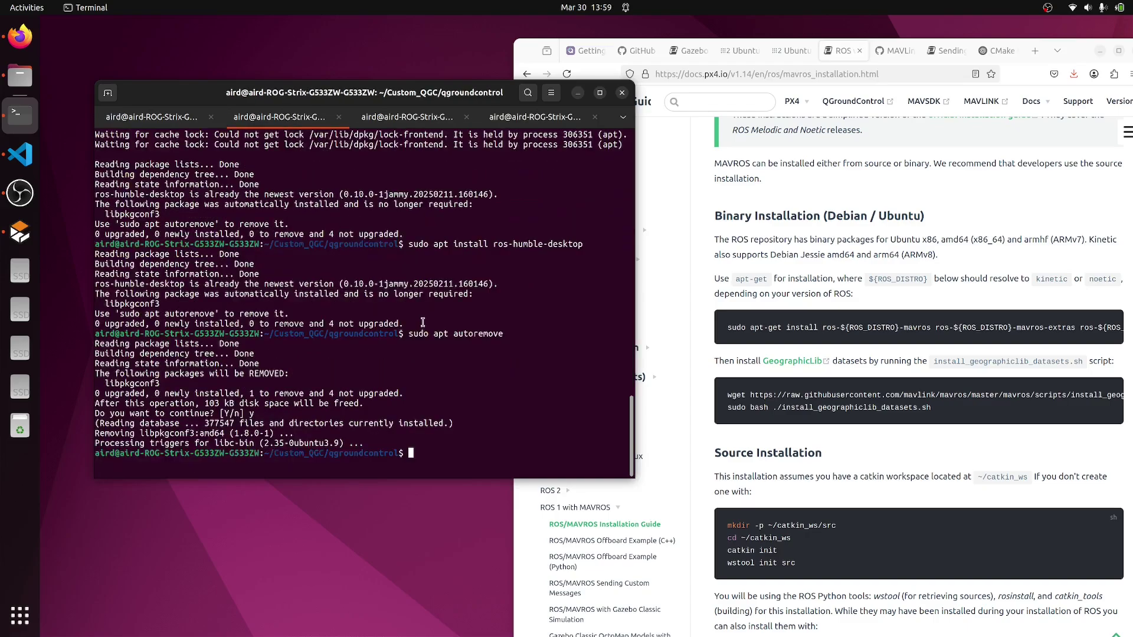
pyautogui.press('Up')
pyautogui.press('Up')
pyautogui.press('Down')
pyautogui.press('Down')
pyautogui.press('Up')
pyautogui.press('Up')
pyautogui.press('Up')
pyautogui.press('Up')
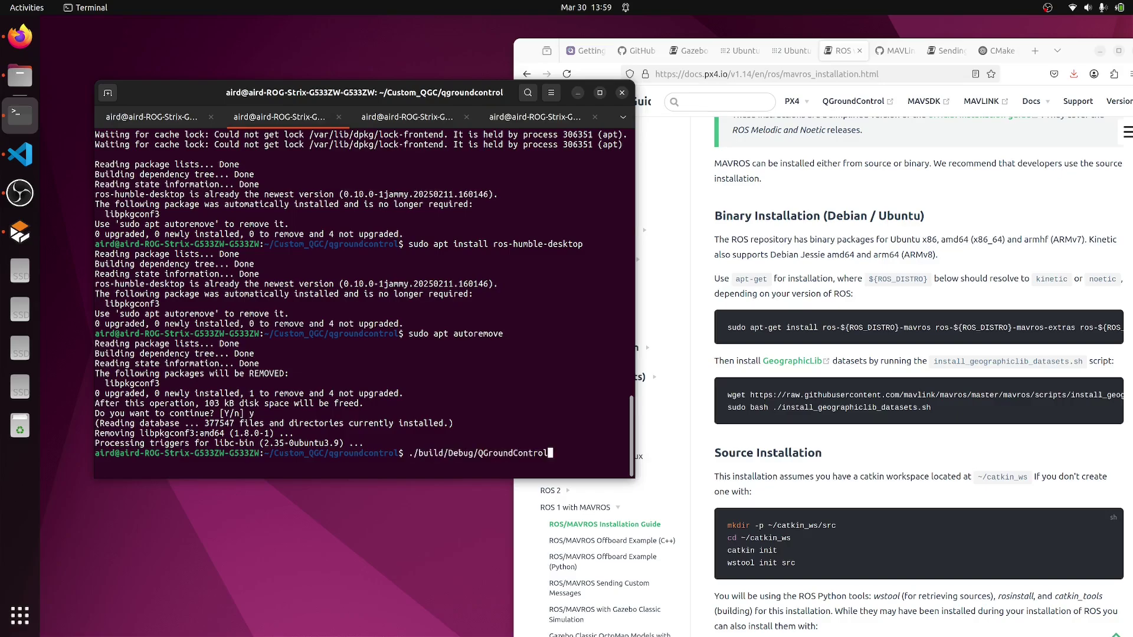
pyautogui.press('Return')
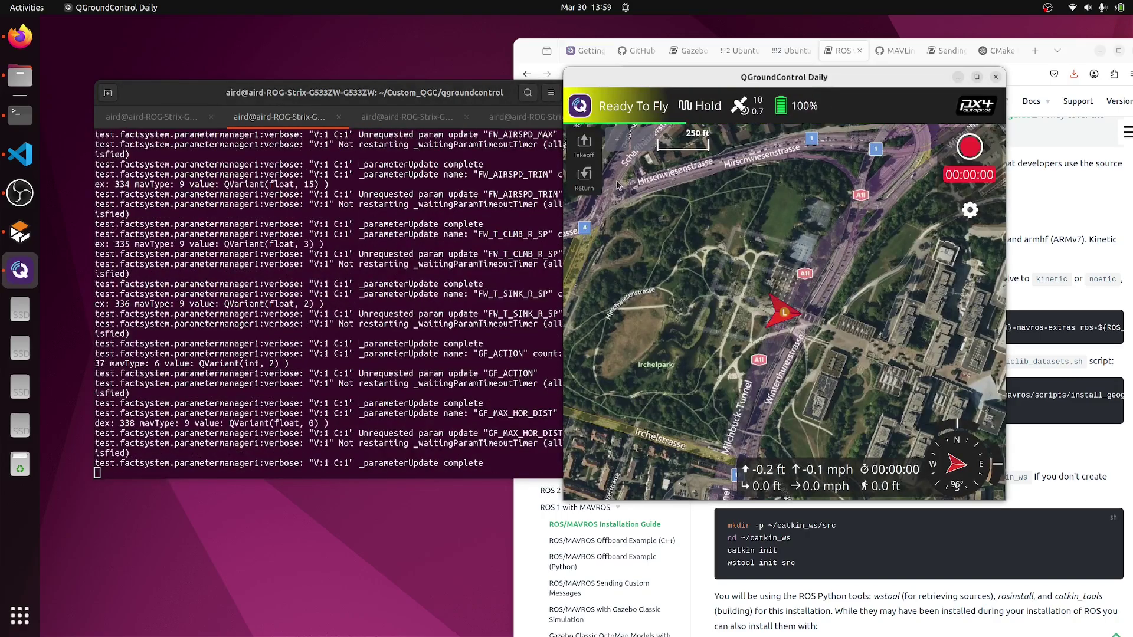
# Inspect the live CUSTOM_MSG fields in QGroundControl's MAVLink Inspector, and minimize the window.
pyautogui.click(582, 108)
pyautogui.click(627, 187)
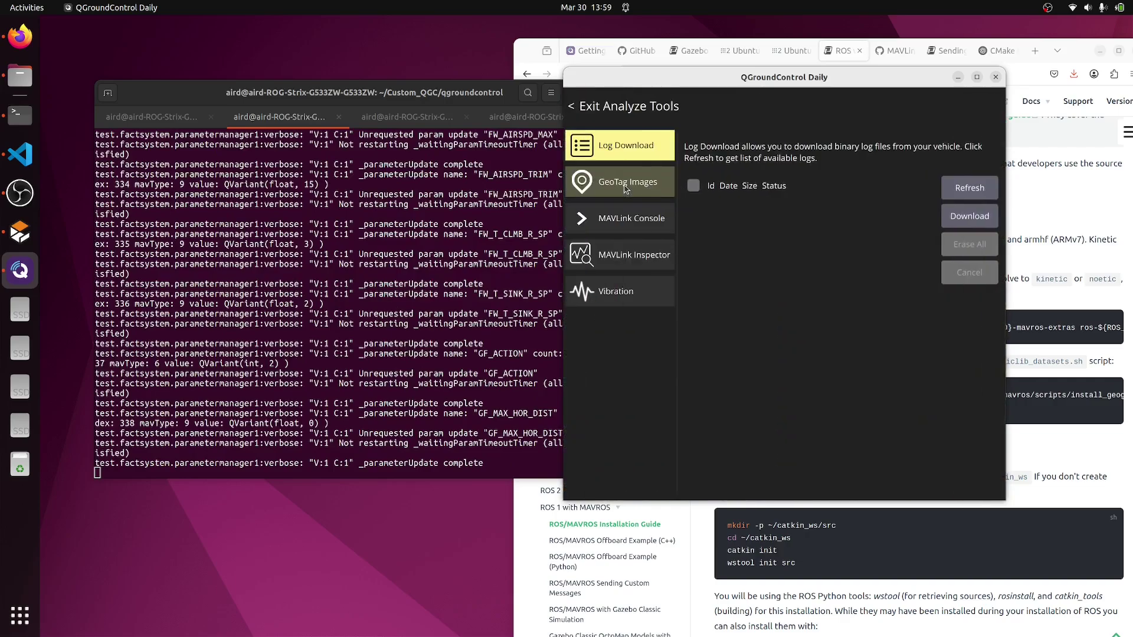
pyautogui.click(636, 250)
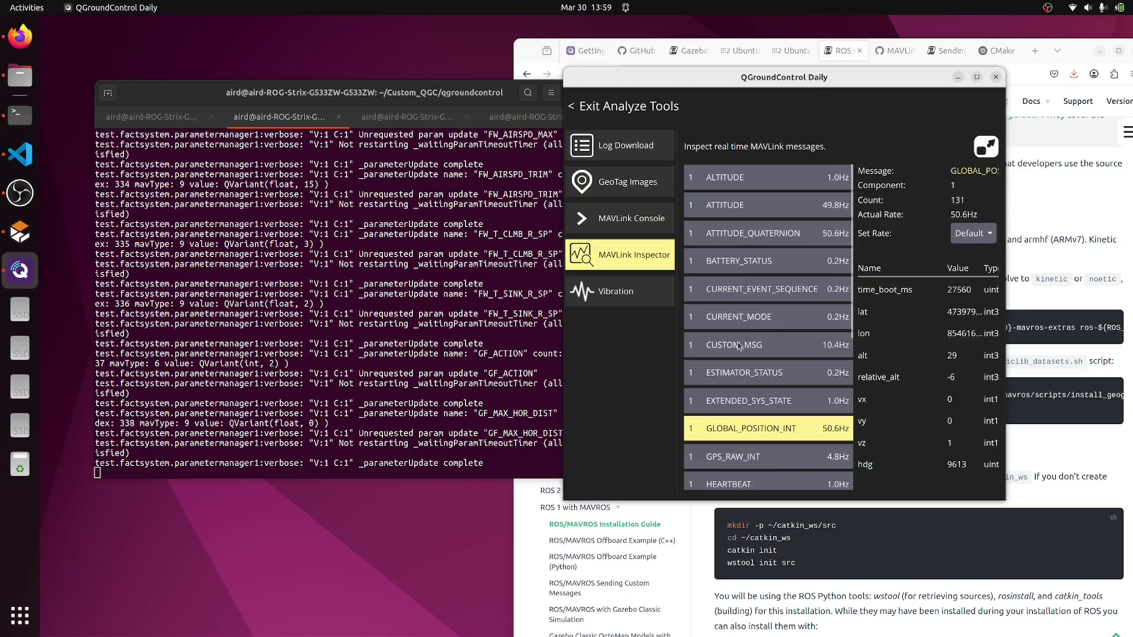
pyautogui.click(741, 347)
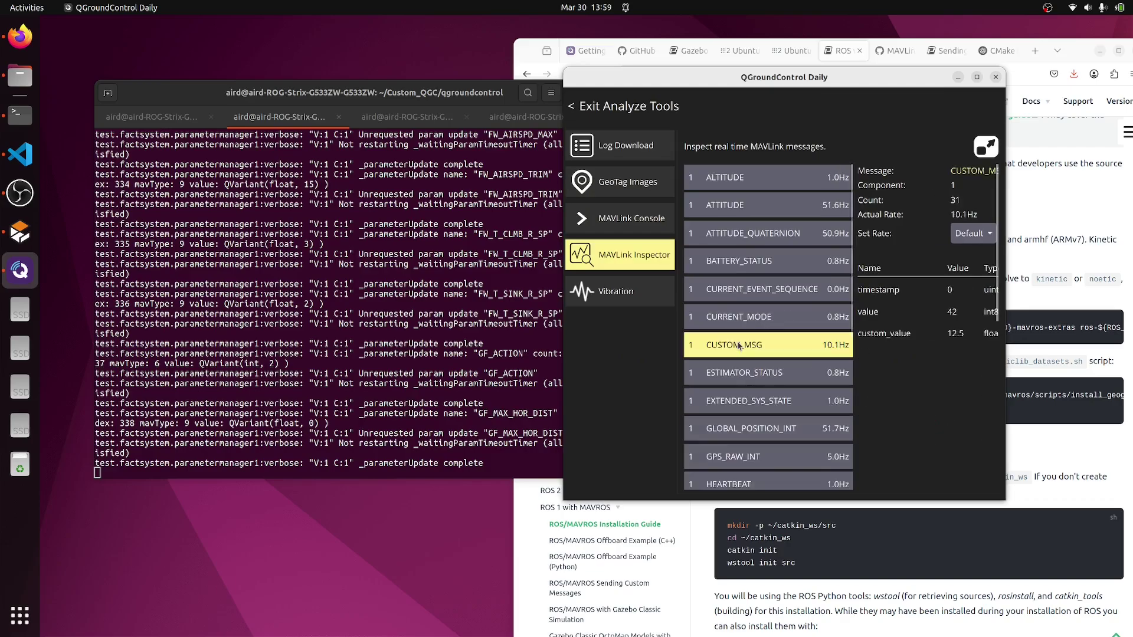
pyautogui.click(959, 77)
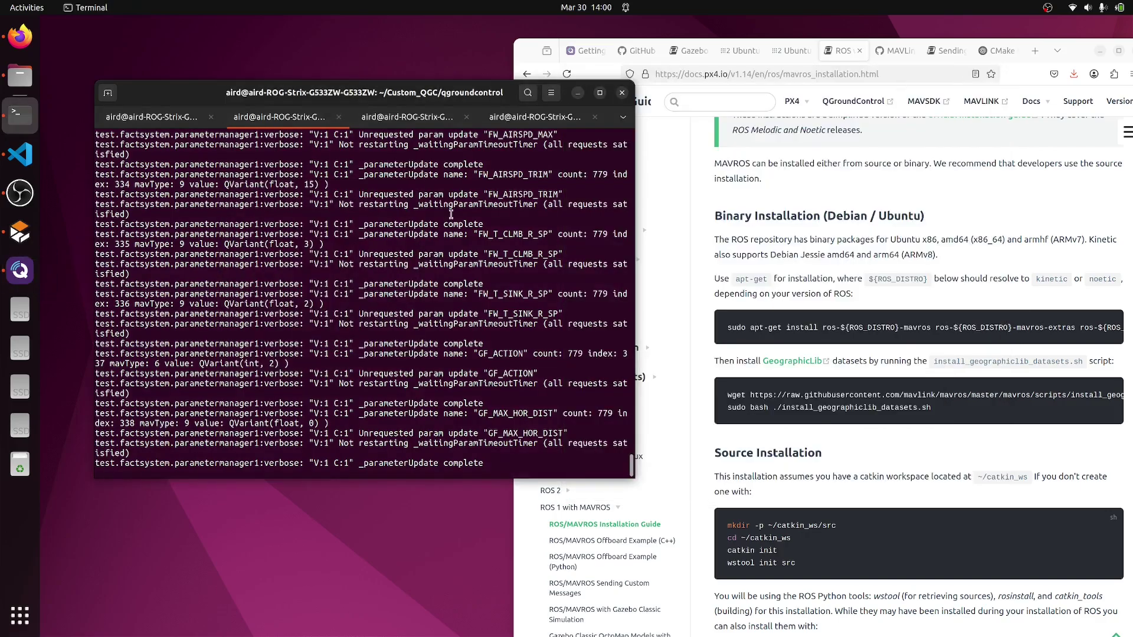
# Source install/setup.bash in the terminal session open at ros2_mav_ws.
pyautogui.click(406, 119)
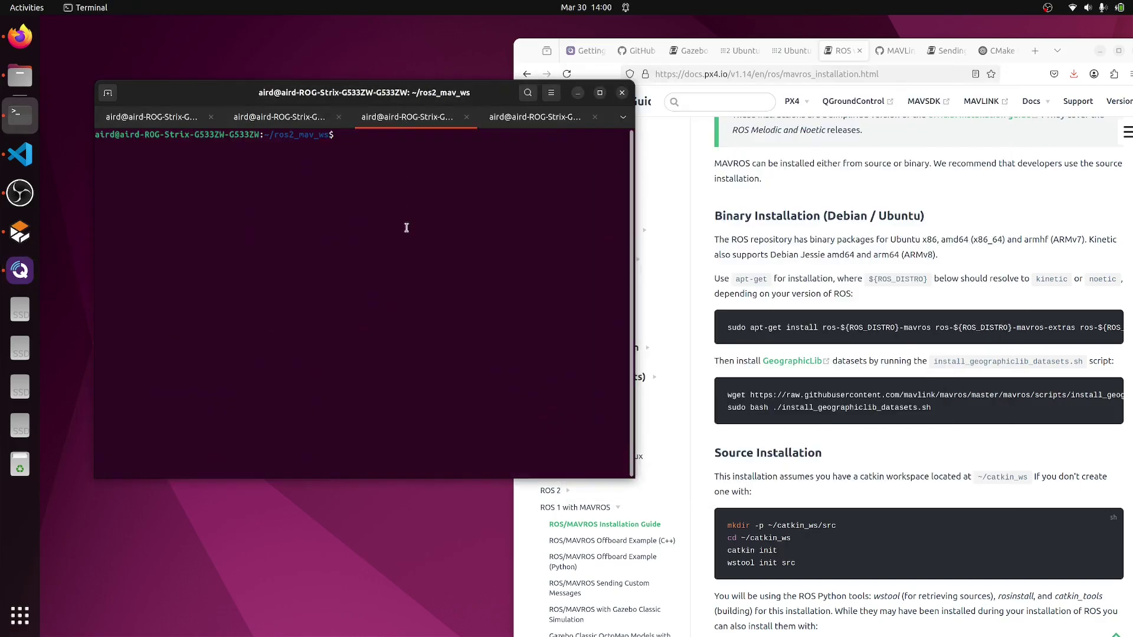
pyautogui.write('source install/setup.bash')
pyautogui.press('Return')
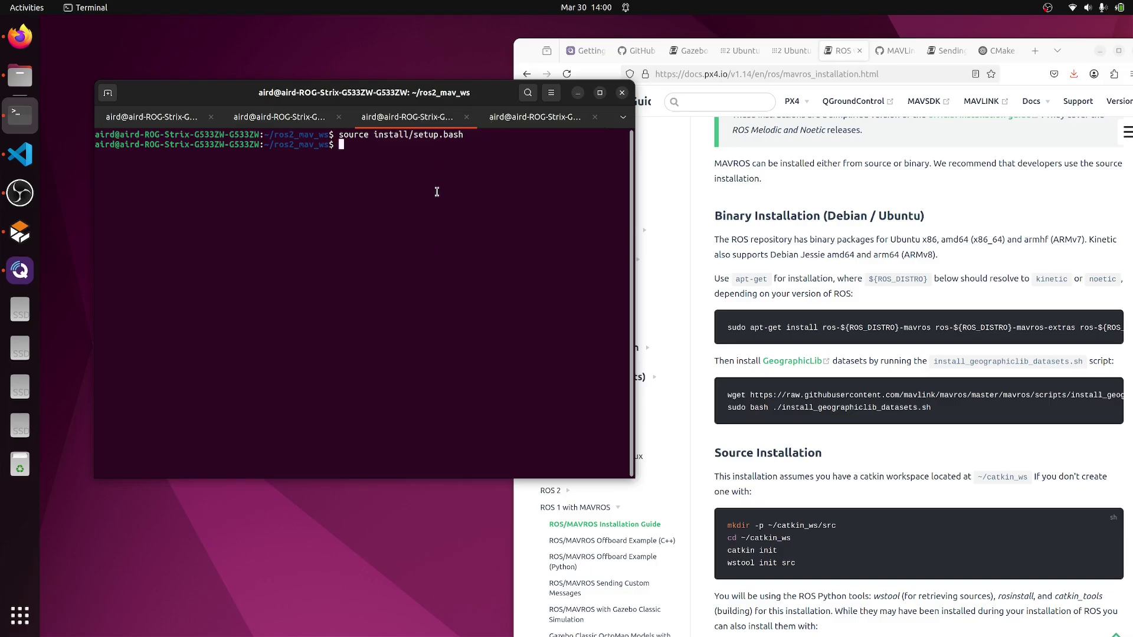
# Source the ROS 2 Humble environment from /opt/ros/humble/setup.bash in the same session.
pyautogui.write('source /opt/ros/h')
pyautogui.press('Tab')
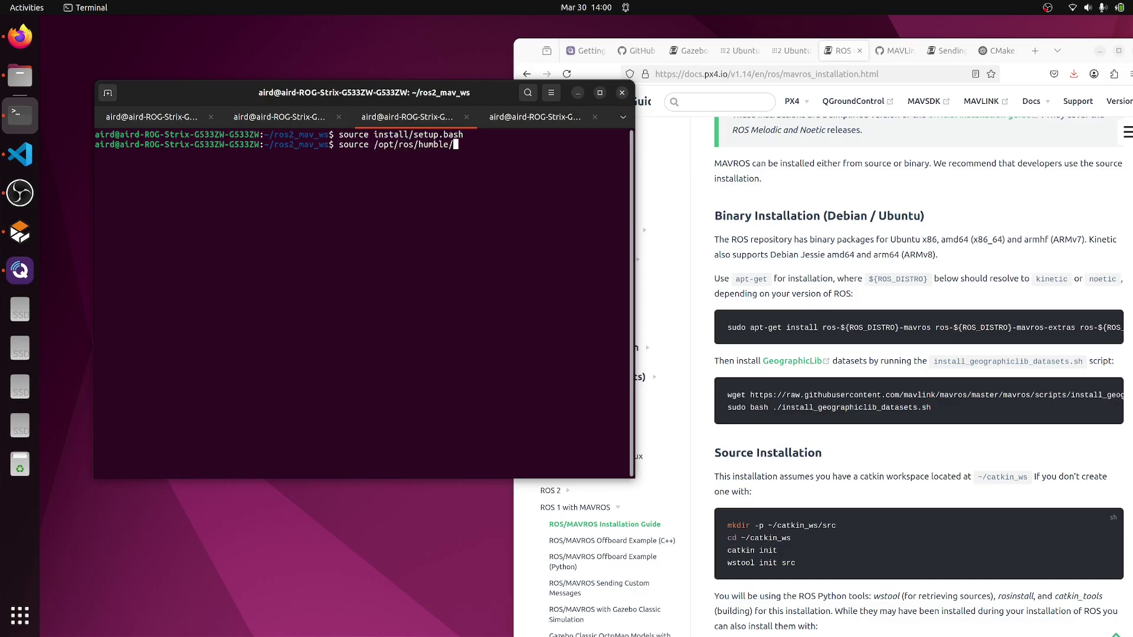
pyautogui.write('se')
pyautogui.press('Tab')
pyautogui.write('b')
pyautogui.press('Tab')
pyautogui.press('Return')
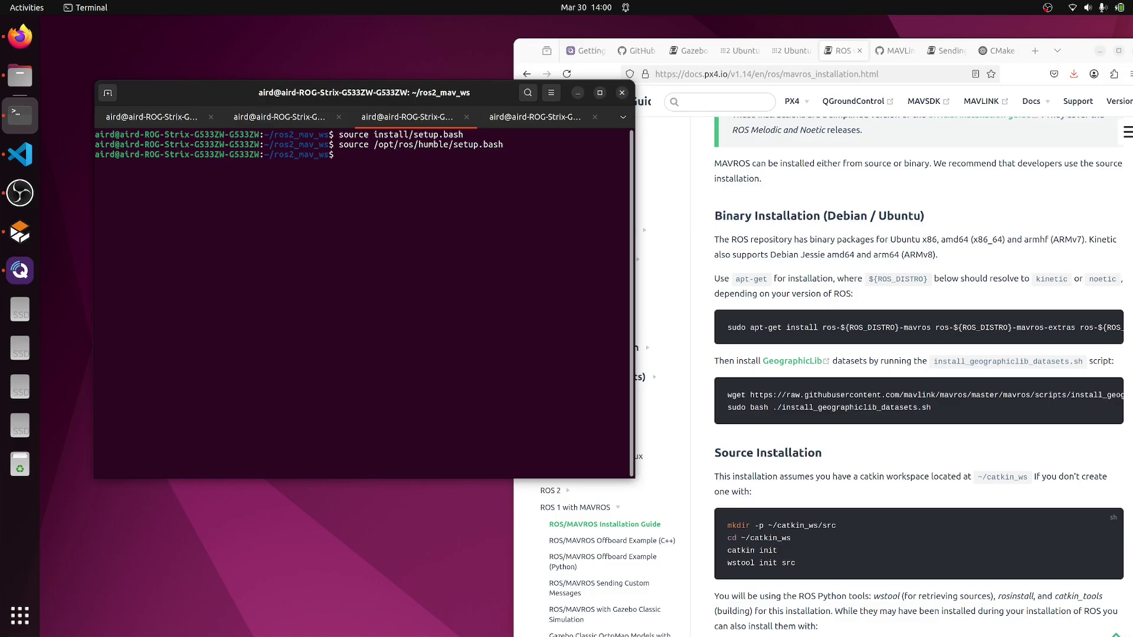
# Run ros2 launch mavros with the launch file beginning with "mu", and check its startup output.
pyautogui.write('mu')
pyautogui.press('BackSpace')
pyautogui.press('BackSpace')
pyautogui.write('ros2 launch mavros mu')
pyautogui.press('Tab')
pyautogui.press('Return')
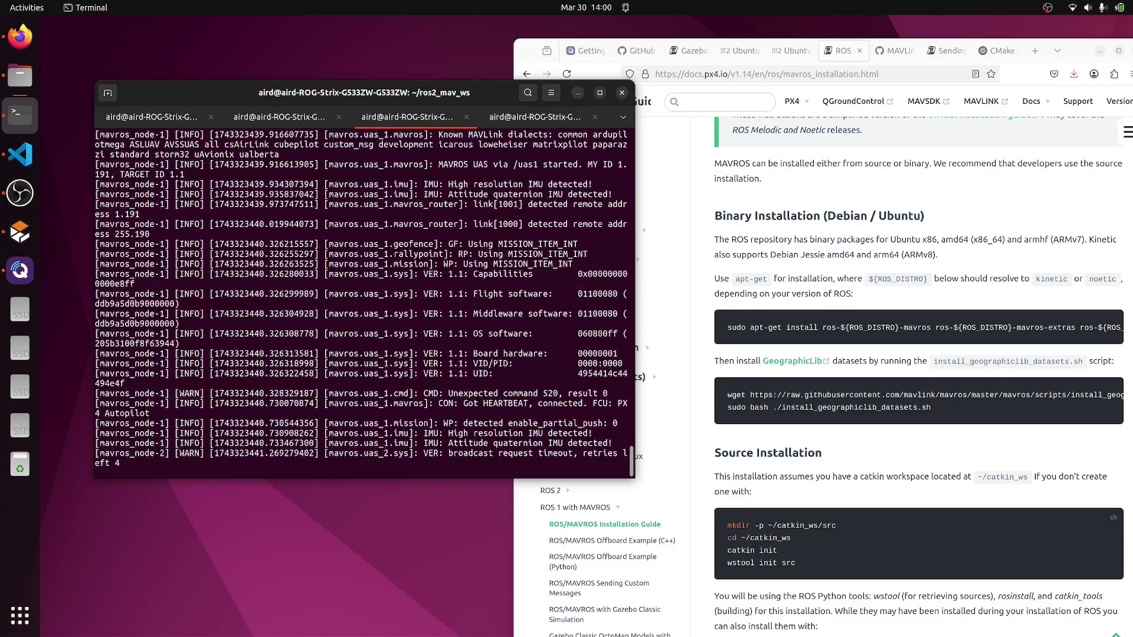
pyautogui.scroll(5, 383, 238)
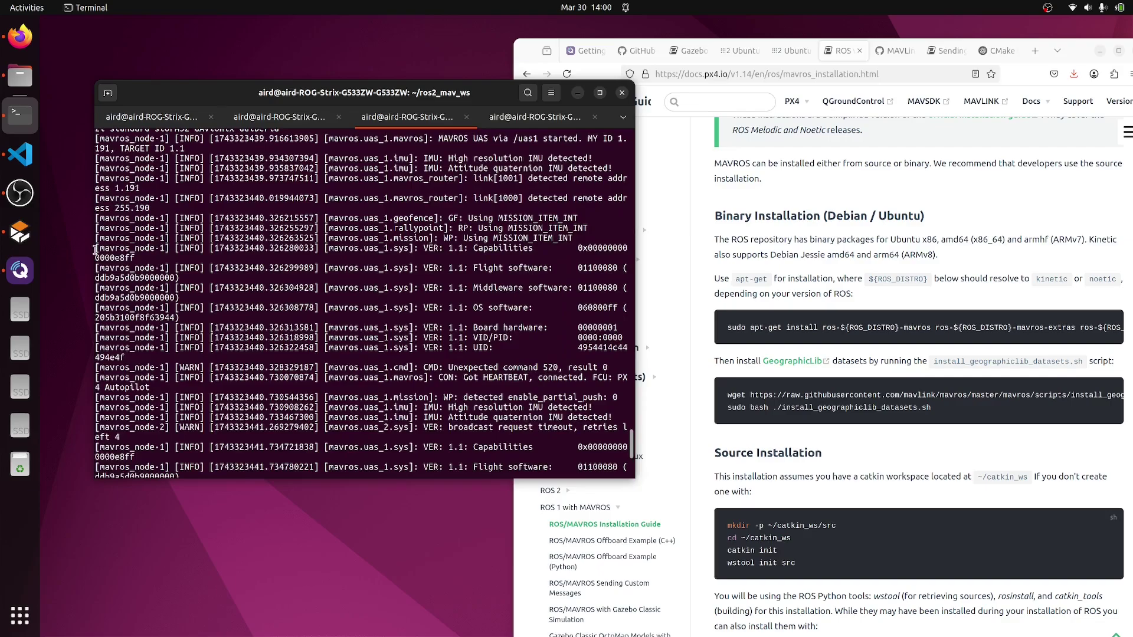
# Bring back QGroundControl, exit Analyze Tools to check the flight map, and minimize the window.
pyautogui.click(19, 270)
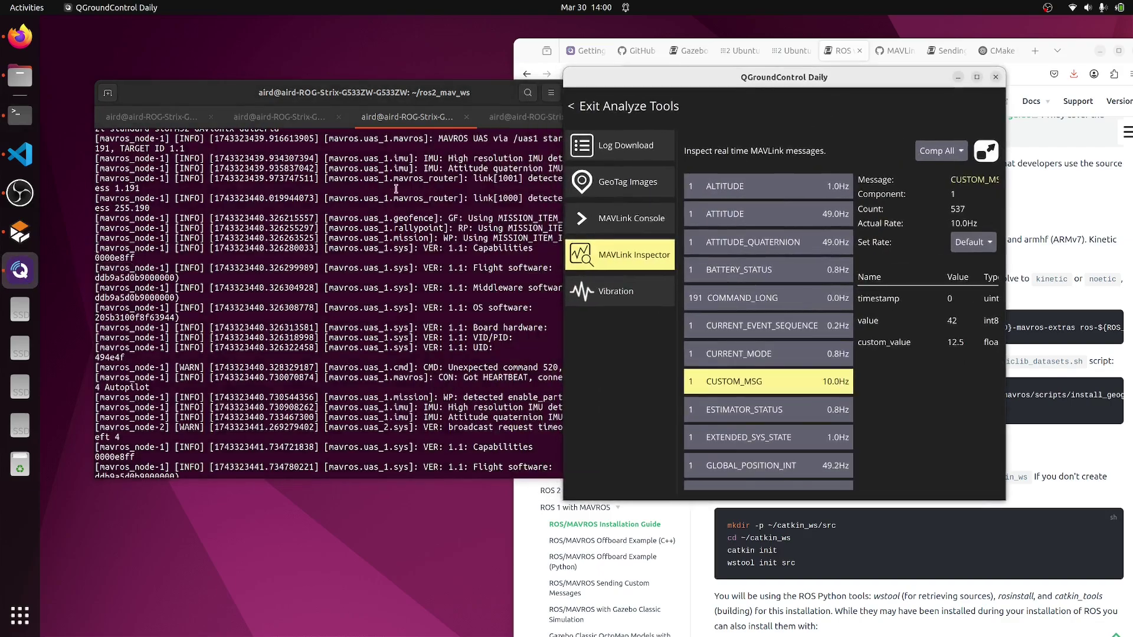
pyautogui.click(575, 108)
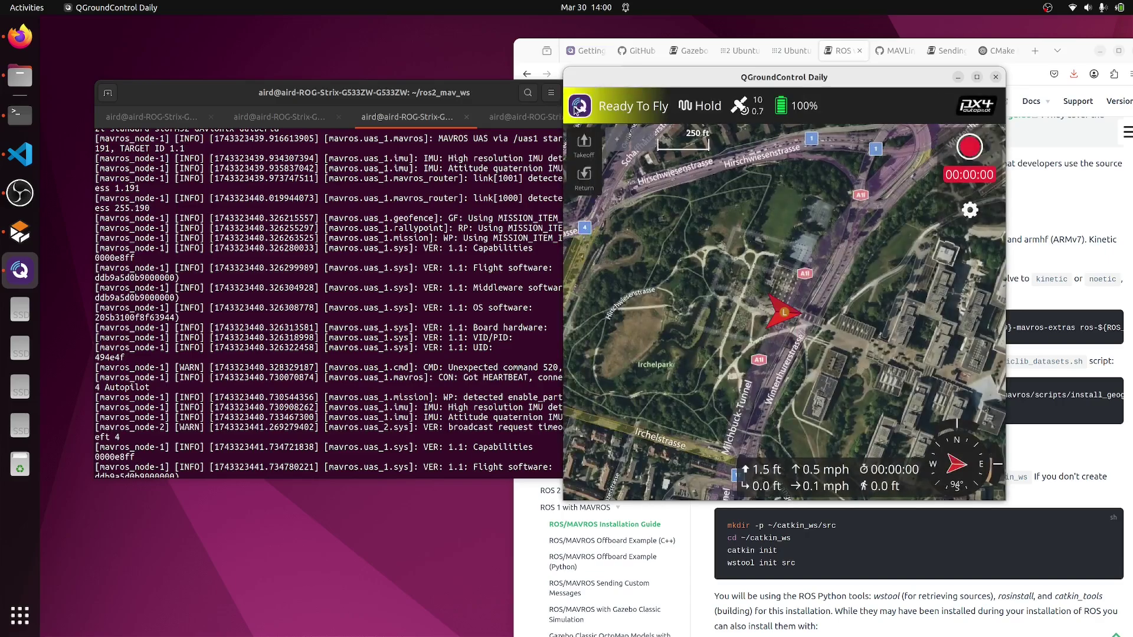
pyautogui.moveTo(730, 86); pyautogui.dragTo(830, 74)
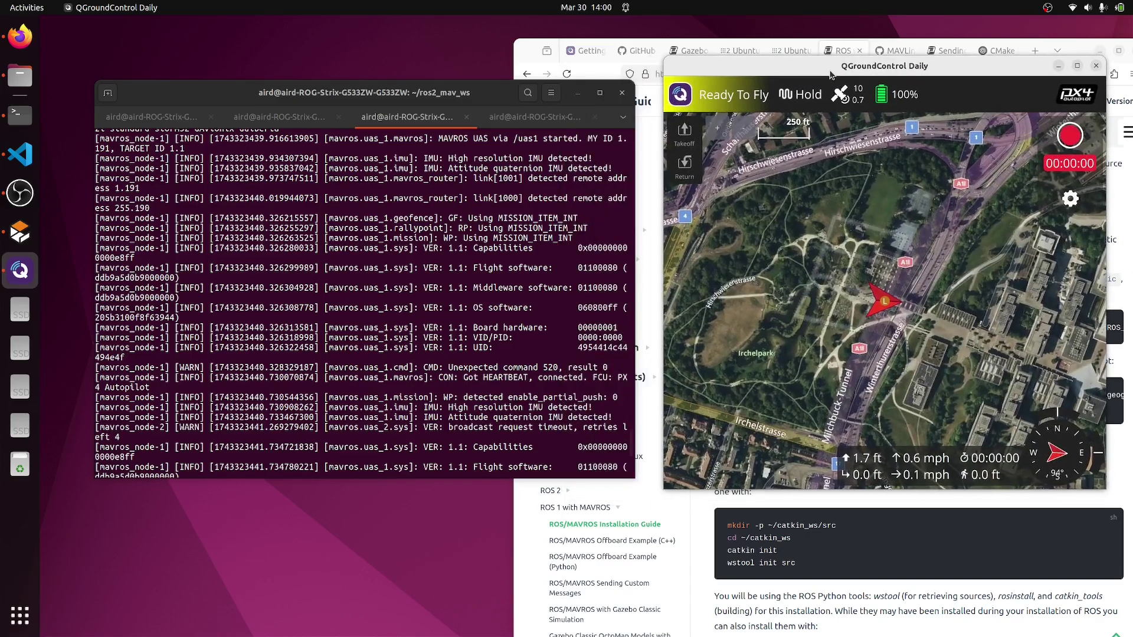
pyautogui.click(1060, 66)
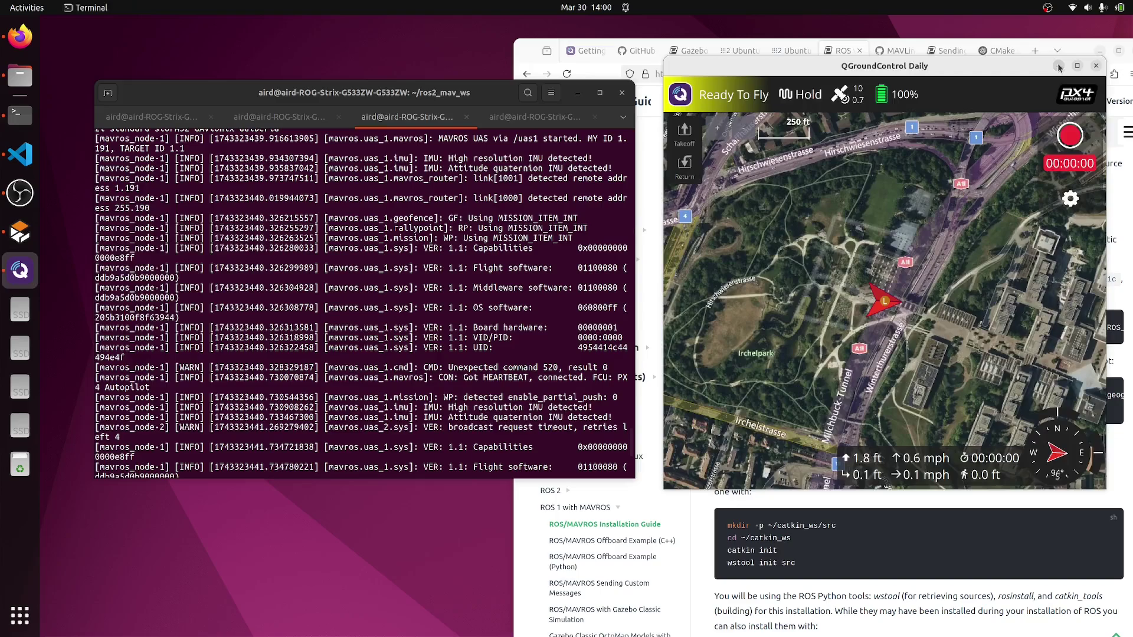
# In the terminal session open at /tmp, change to the user's home directory.
pyautogui.click(535, 118)
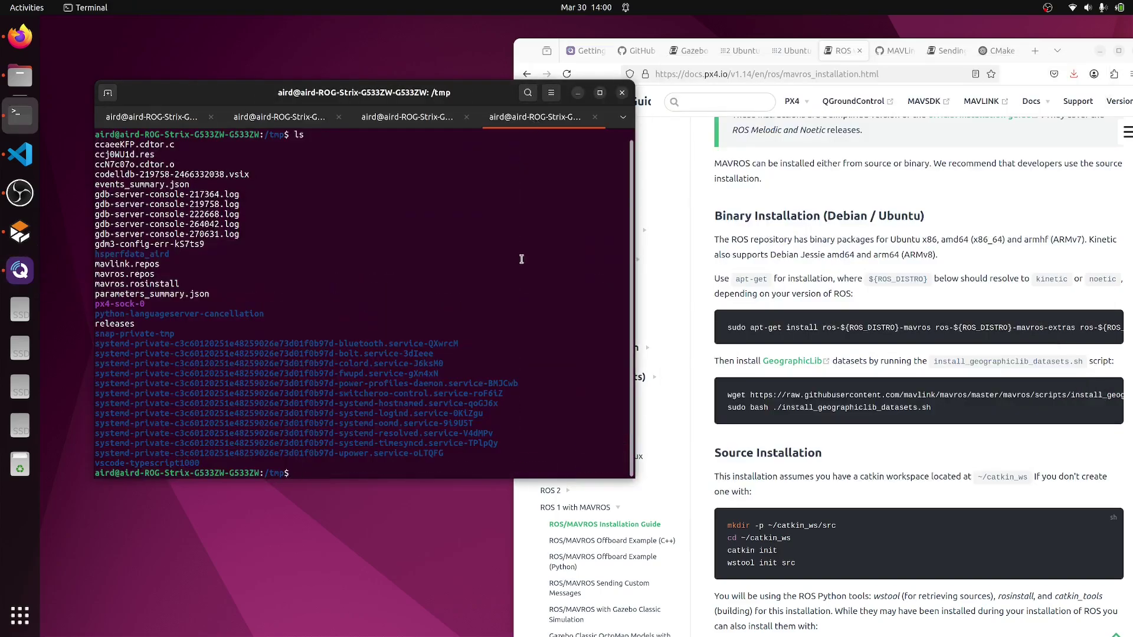
pyautogui.write('cd /home/aird/')
pyautogui.press('Return')
# Source /opt/ros/humble/setup.bash in this session and clear the terminal output.
pyautogui.write('sour')
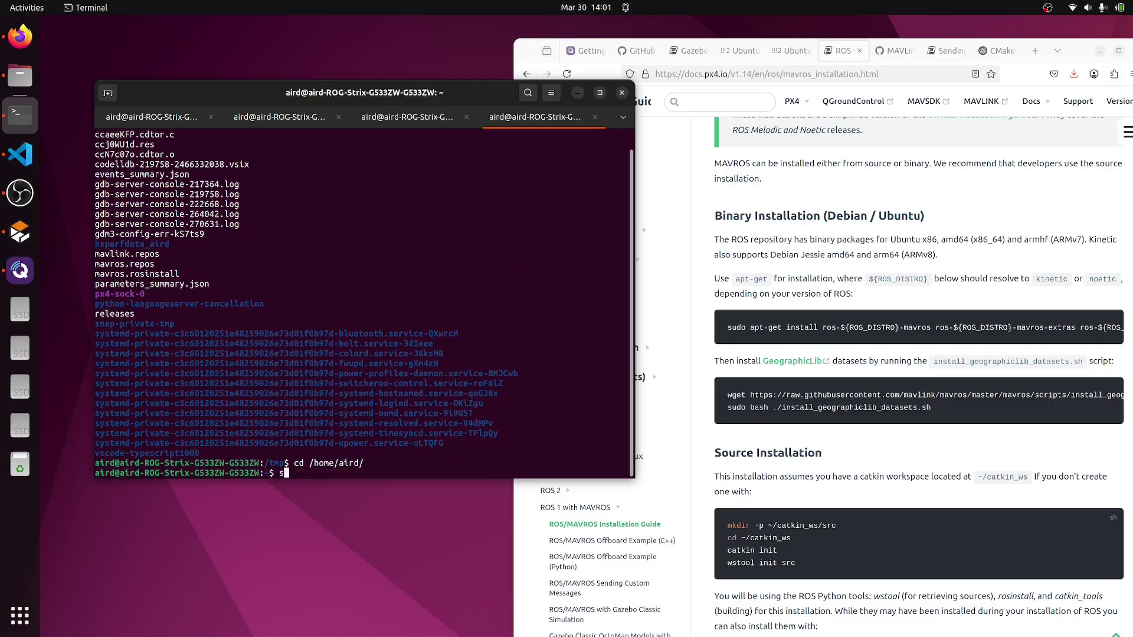
pyautogui.press('BackSpace')
pyautogui.press('BackSpace')
pyautogui.write('rce /opt/ros/h')
pyautogui.press('Tab')
pyautogui.press('Tab')
pyautogui.press('Tab')
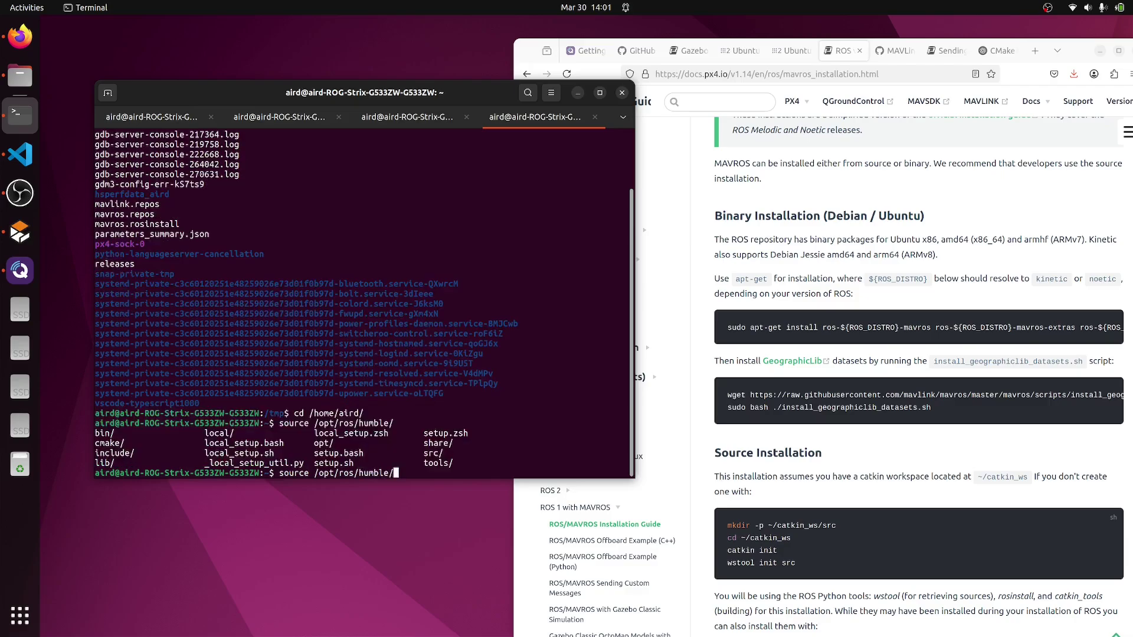
pyautogui.write('setup.bash')
pyautogui.press('Return')
pyautogui.write('clear')
pyautogui.press('Return')
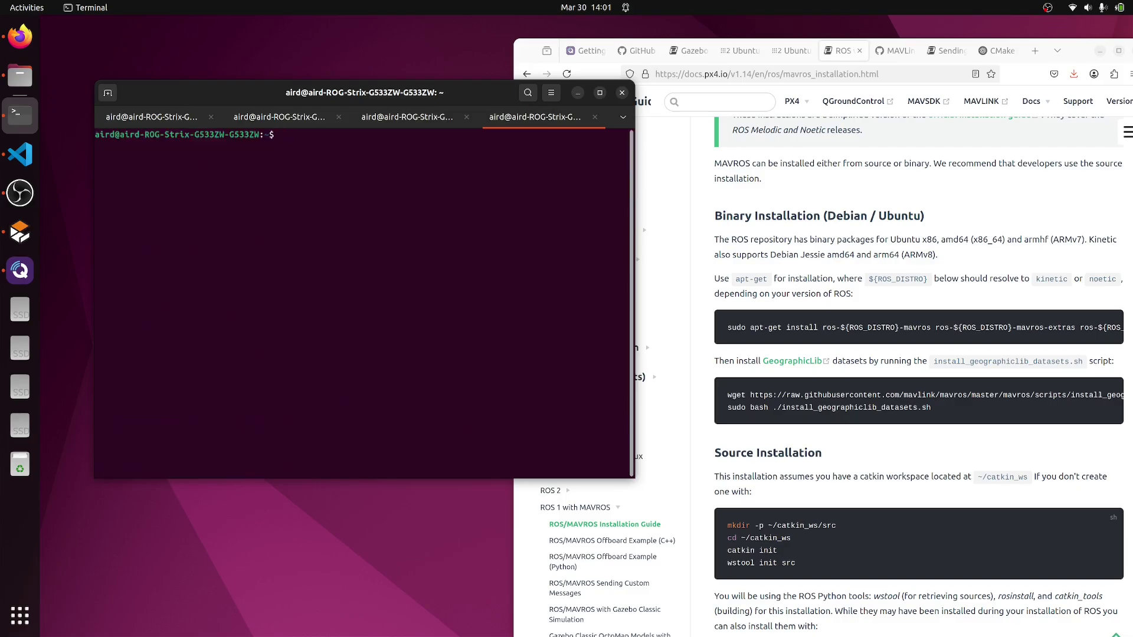
# List the home directory, change into ros2_mav_ws and list the workspace's contents.
pyautogui.write('ls')
pyautogui.press('Return')
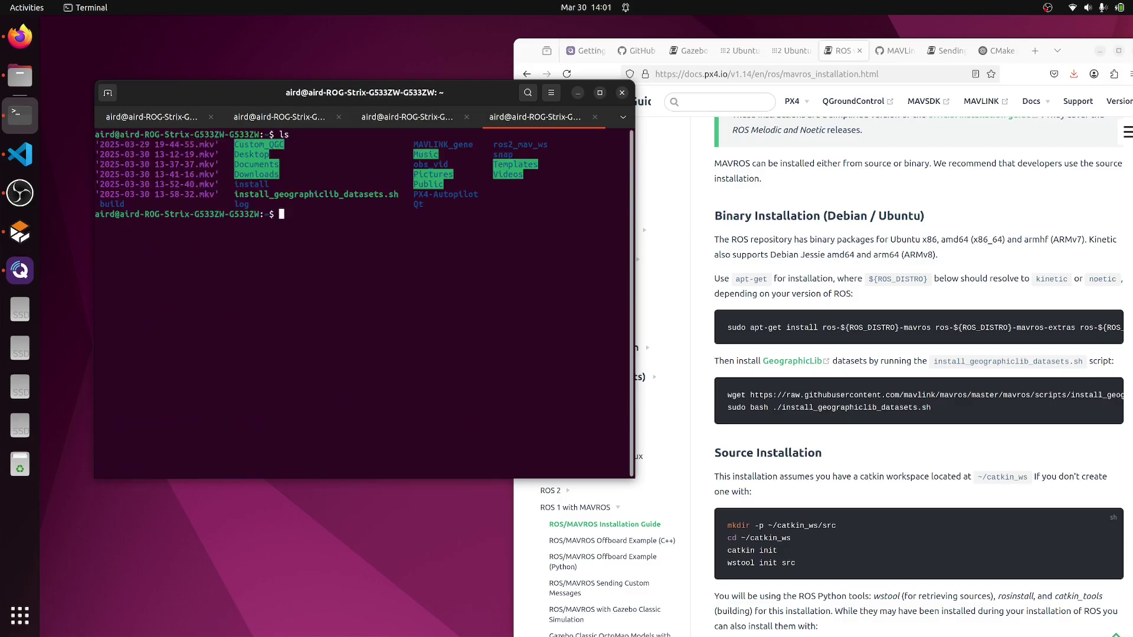
pyautogui.write('cd ros')
pyautogui.press('Tab')
pyautogui.press('Return')
pyautogui.write('ls')
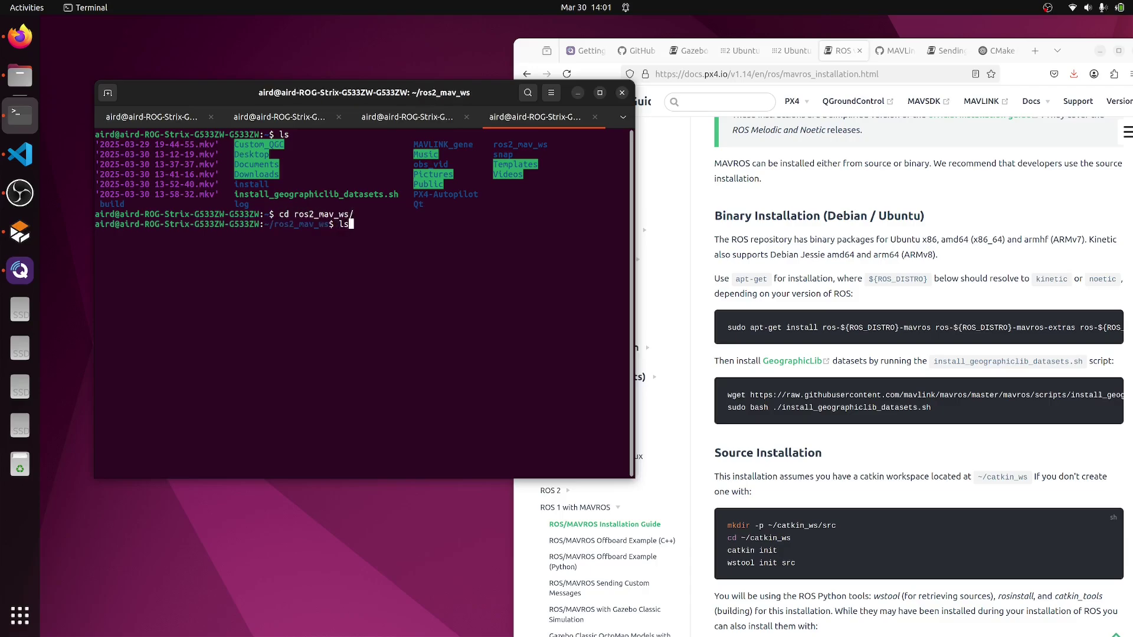
pyautogui.press('Return')
# Source the workspace's install/setup.bash in this session and clear the terminal output.
pyautogui.write('source  ')
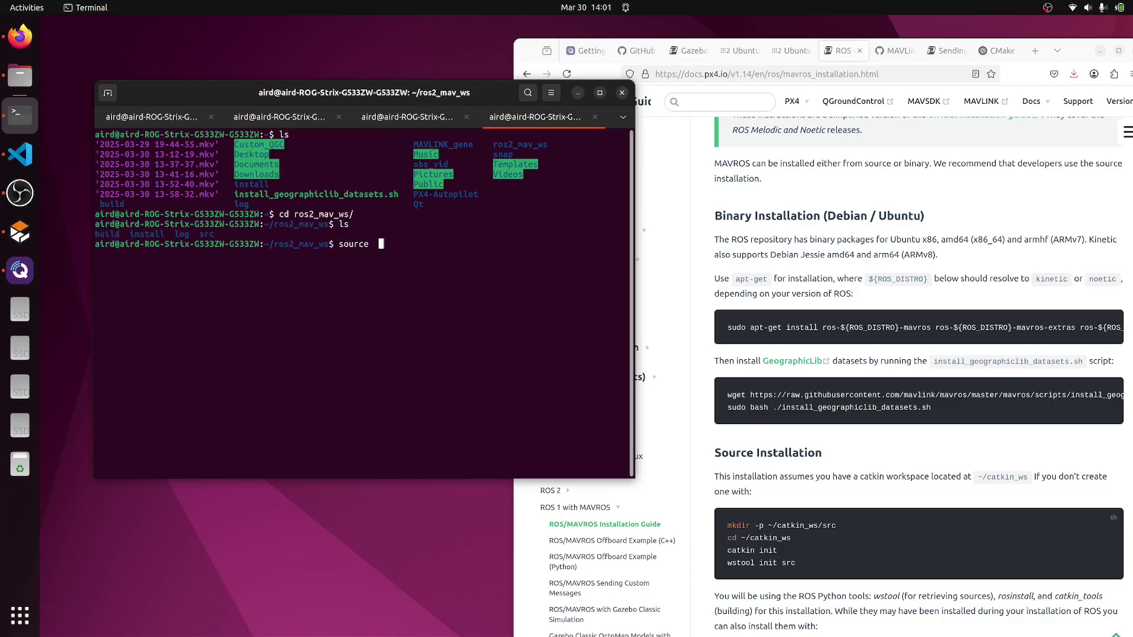
pyautogui.write('i')
pyautogui.press('Tab')
pyautogui.write('setup.bash')
pyautogui.press('Return')
pyautogui.write('clear')
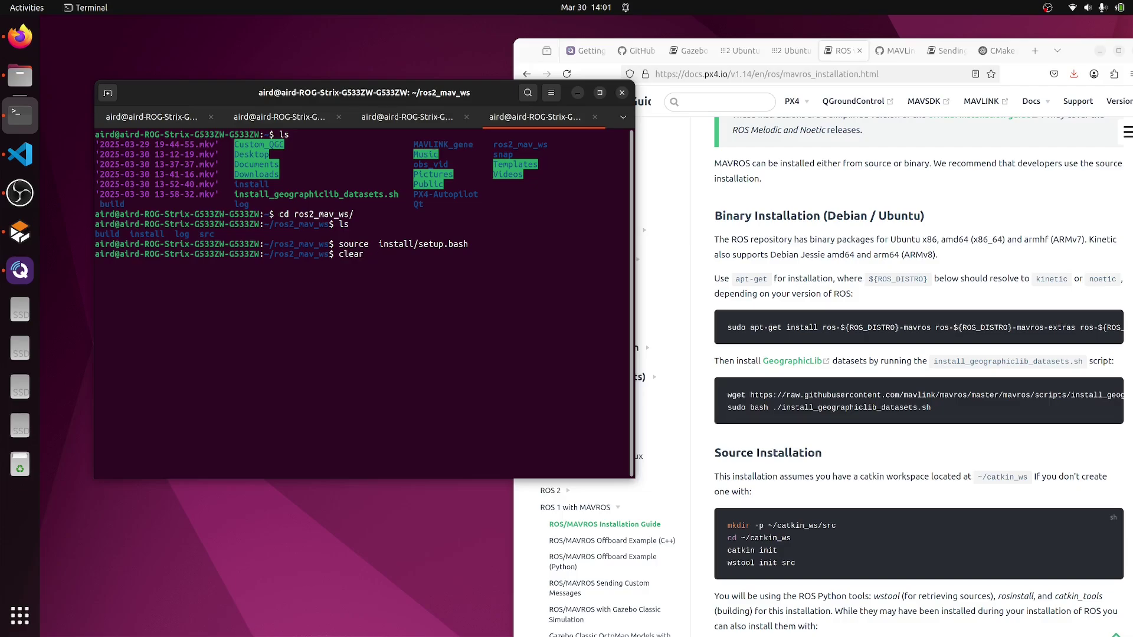
pyautogui.press('Return')
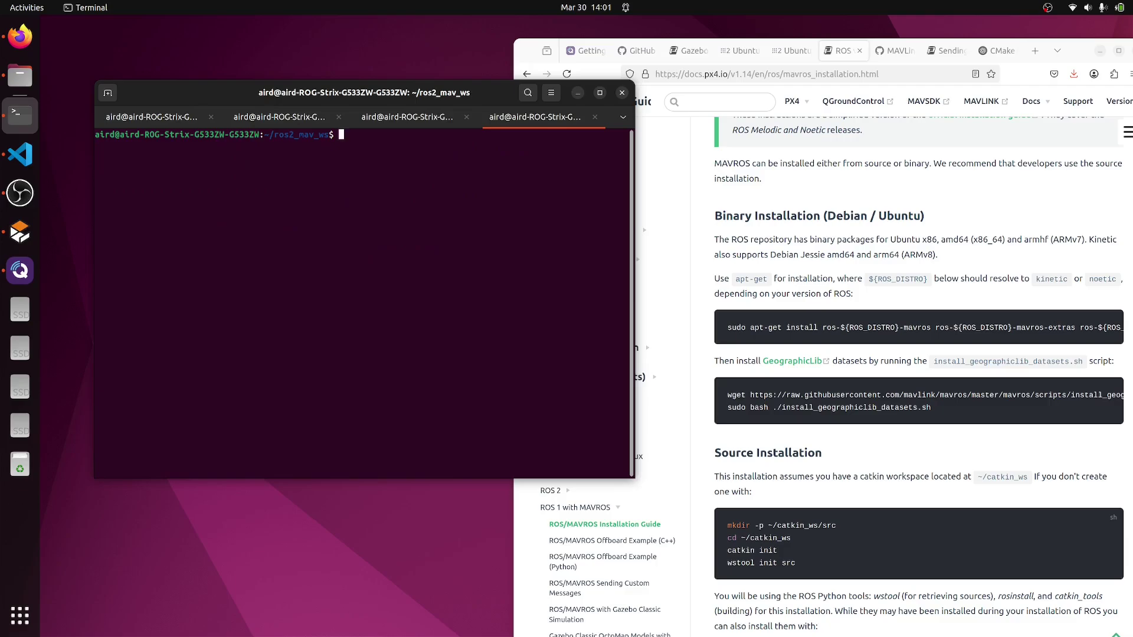
# List all available ROS 2 topics with ros2 topic list.
pyautogui.write('ros2 topic  list')
pyautogui.press('Return')
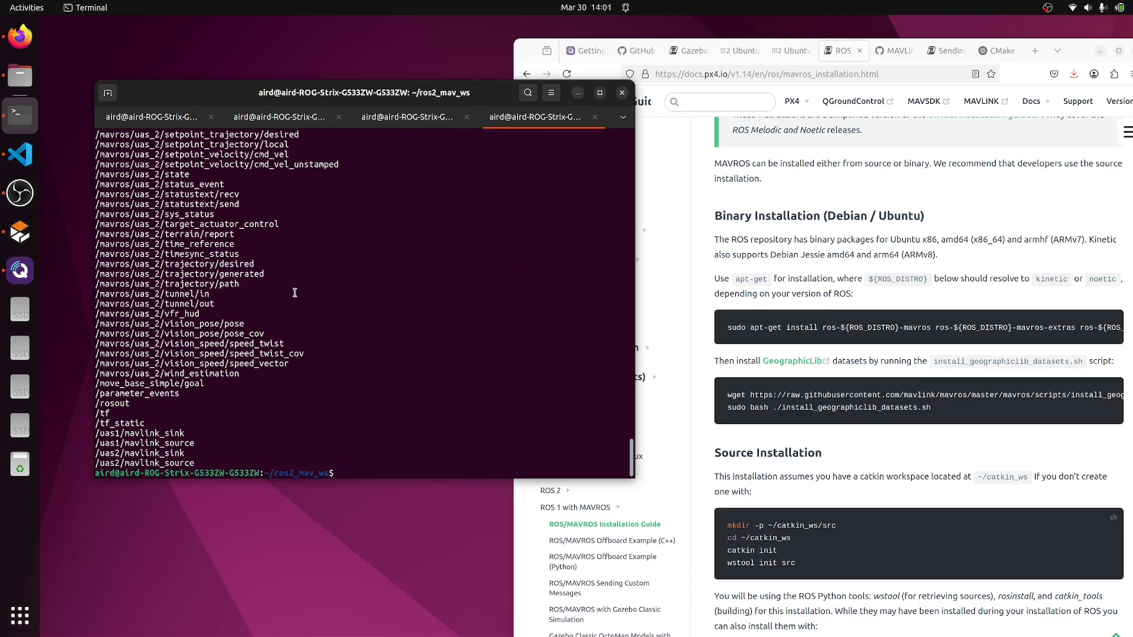
# Find the topic /mavros/uas_1/custom_msg in the ROS 2 topic list and copy its name.
pyautogui.scroll(15, 295, 293)
pyautogui.scroll(20, 295, 292)
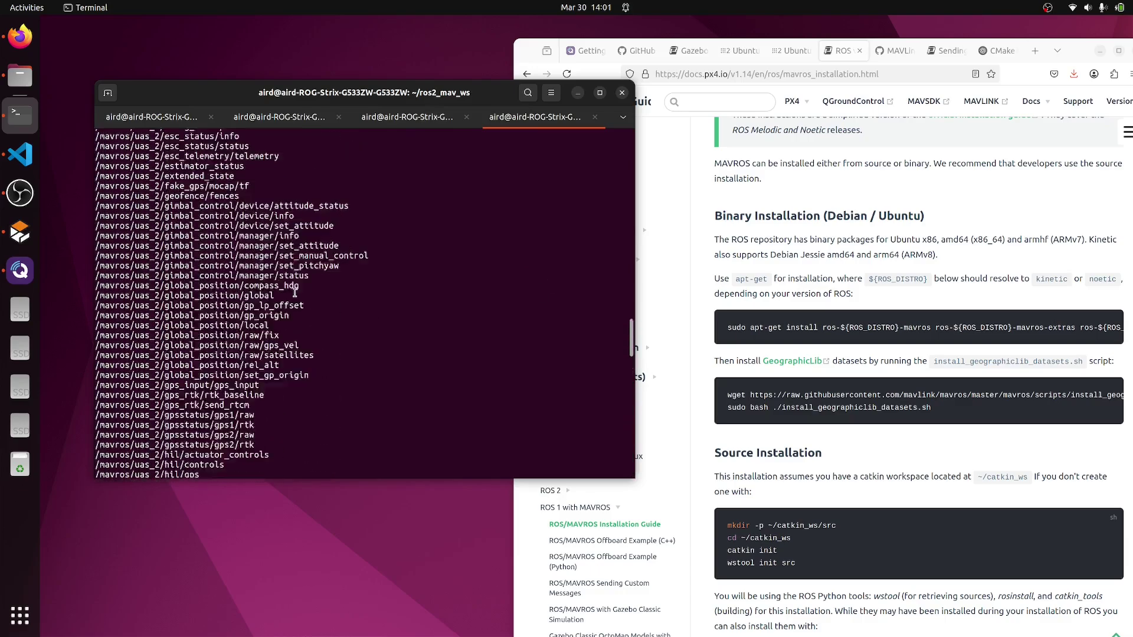
pyautogui.scroll(6, 294, 293)
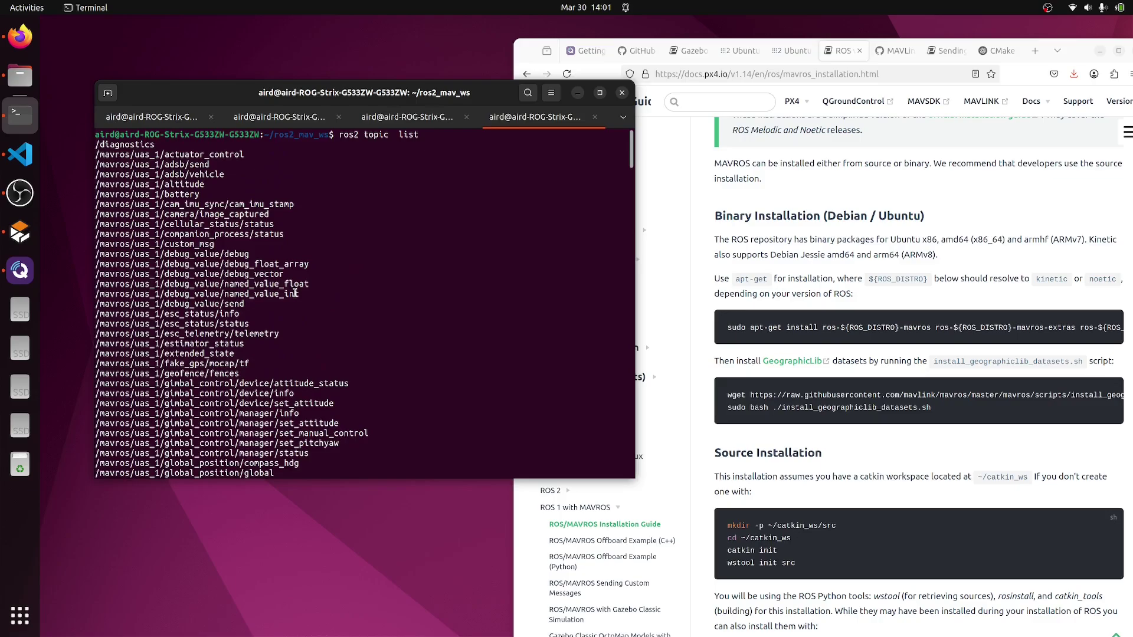
pyautogui.scroll(-1, 294, 293)
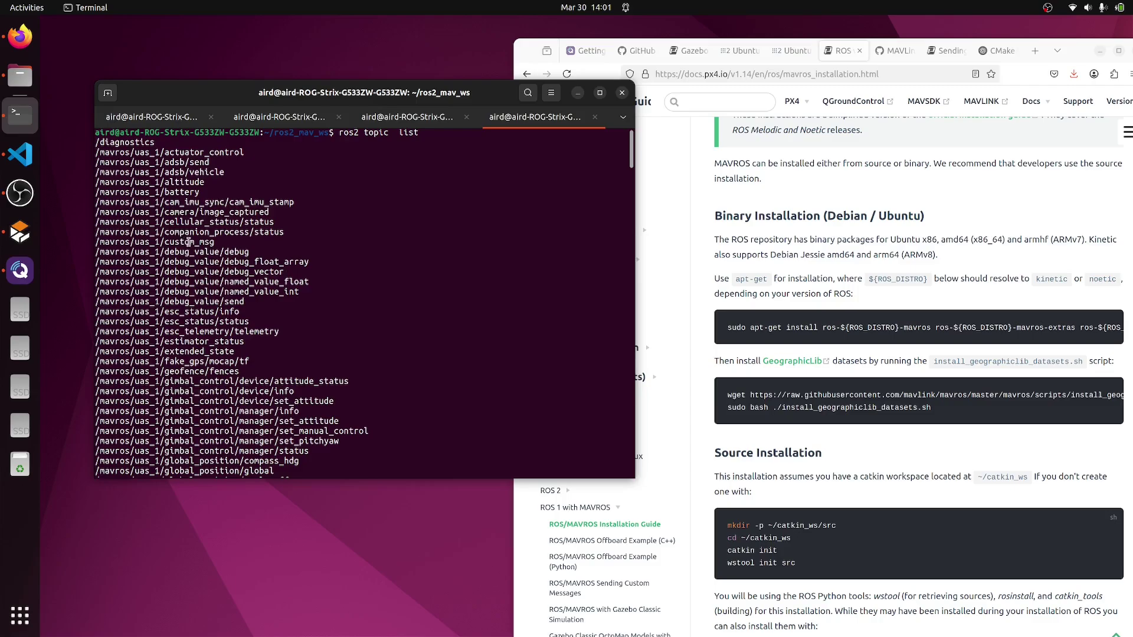
pyautogui.tripleClick(189, 242)
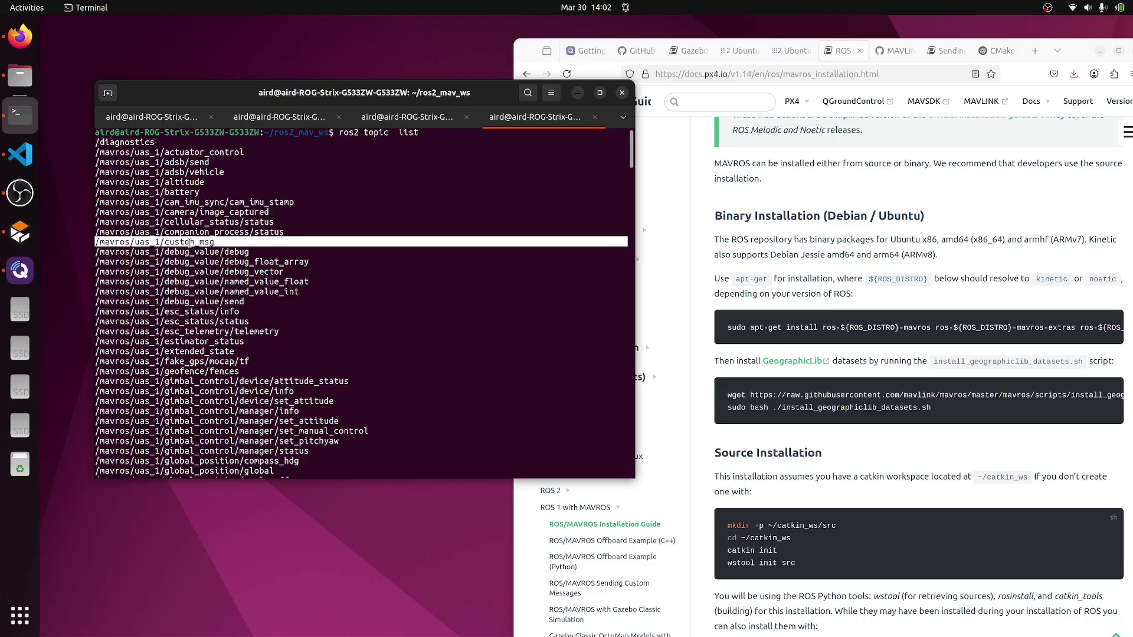
pyautogui.rightClick(190, 242)
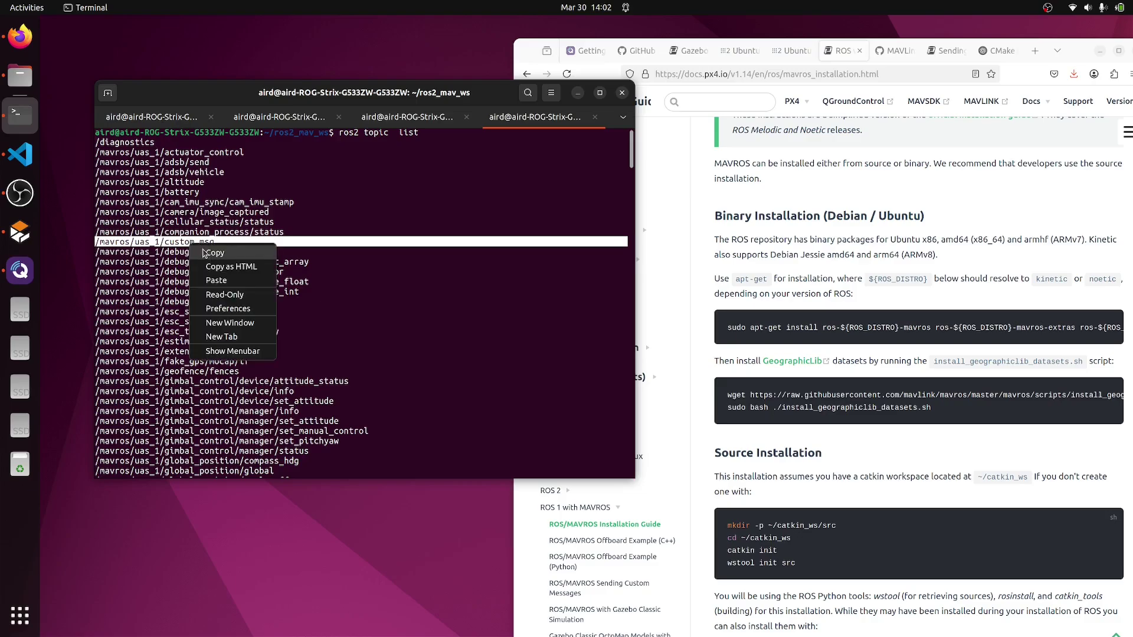
pyautogui.click(207, 253)
# Echo the copied topic with ros2 topic echo /mavros/uas_1/custom_msg in the same terminal session.
pyautogui.click(314, 320)
pyautogui.press('Return')
pyautogui.press('Return')
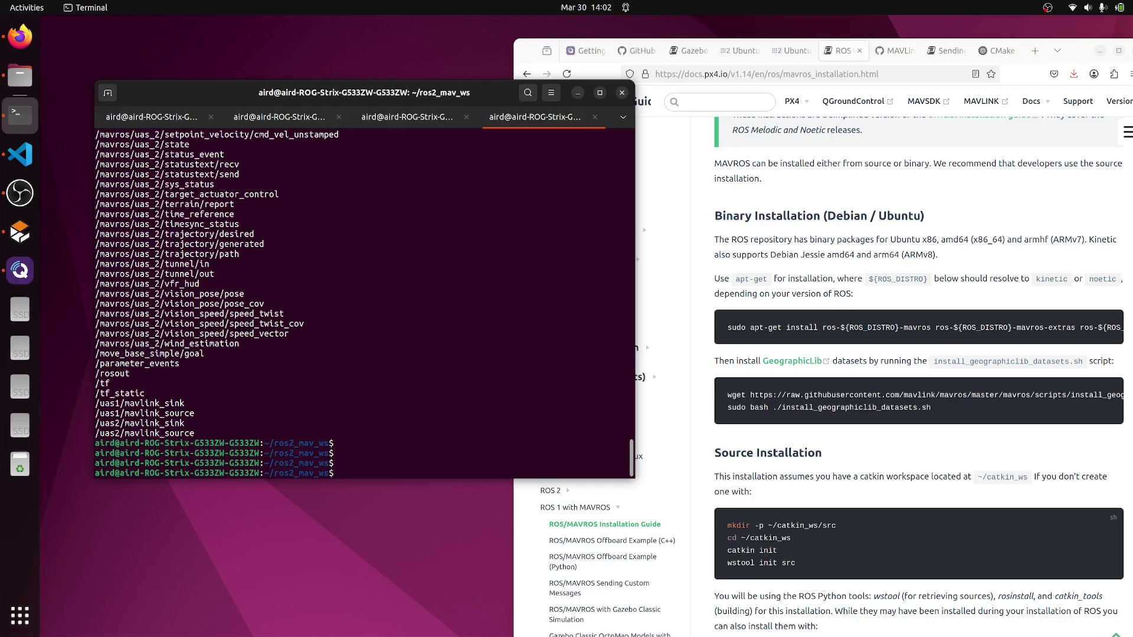
pyautogui.write('ros2 topic echo')
pyautogui.hotkey('ctrl', 'shift', 'v')
pyautogui.press('Return')
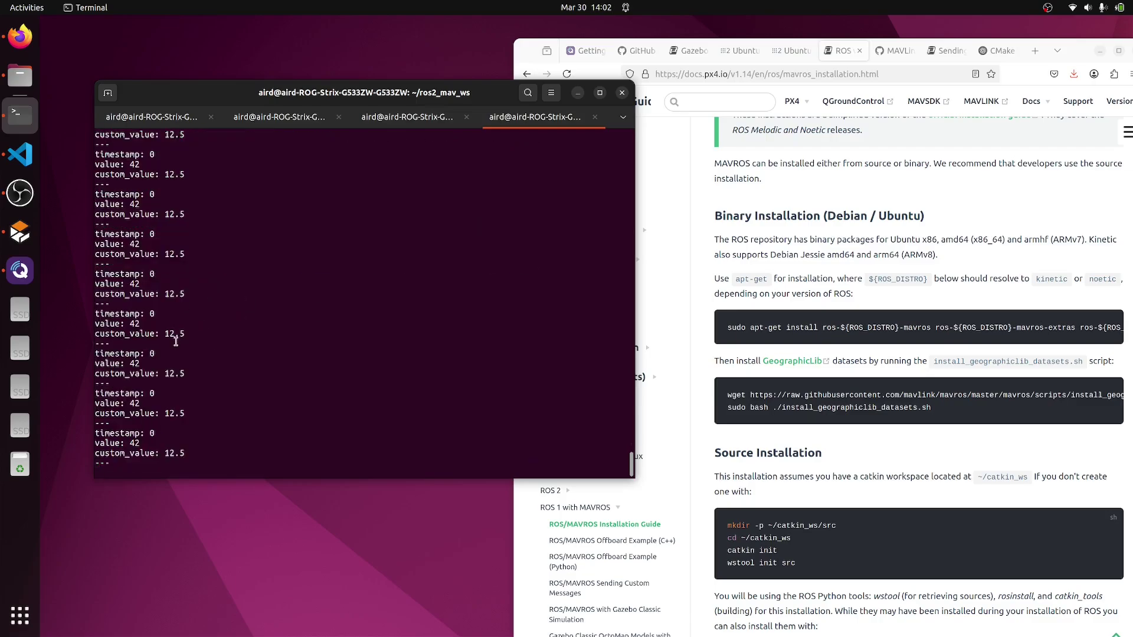
# Switch to QGroundControl, open the MAVLink Inspector in Analyze Tools and select the CURRENT_MODE message.
pyautogui.click(19, 270)
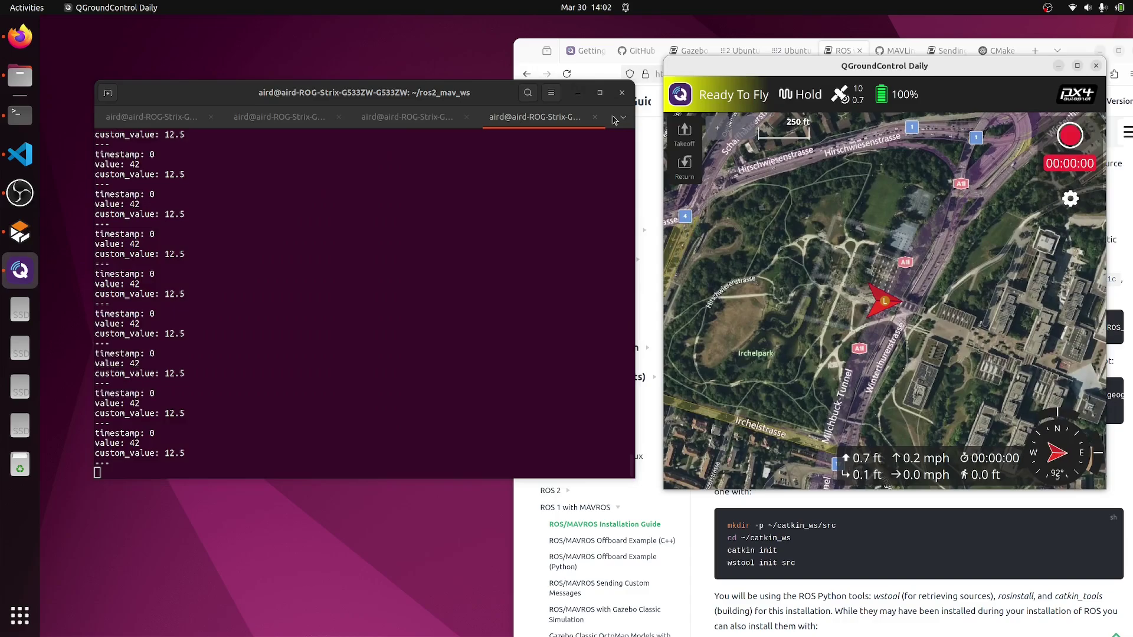
pyautogui.click(687, 96)
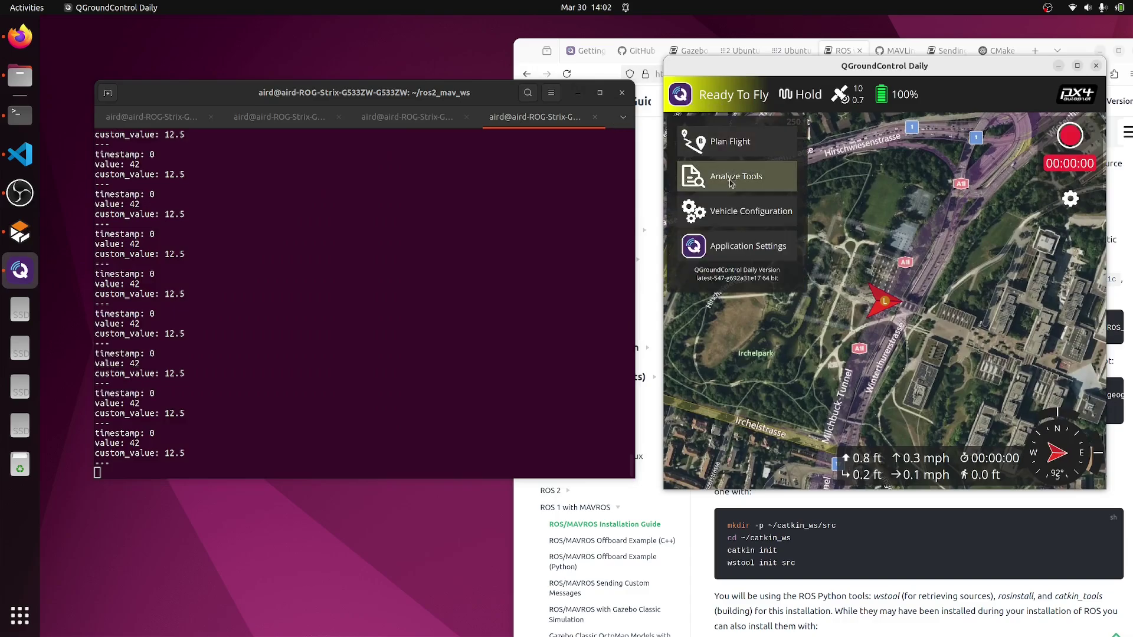
pyautogui.click(731, 177)
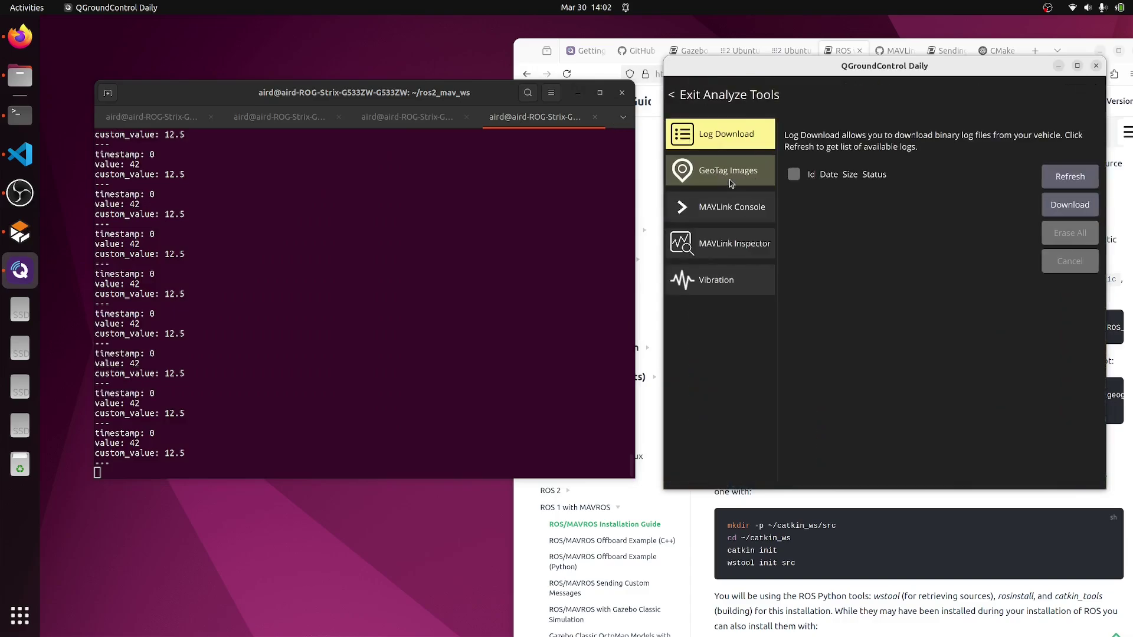
pyautogui.click(749, 244)
pyautogui.click(844, 314)
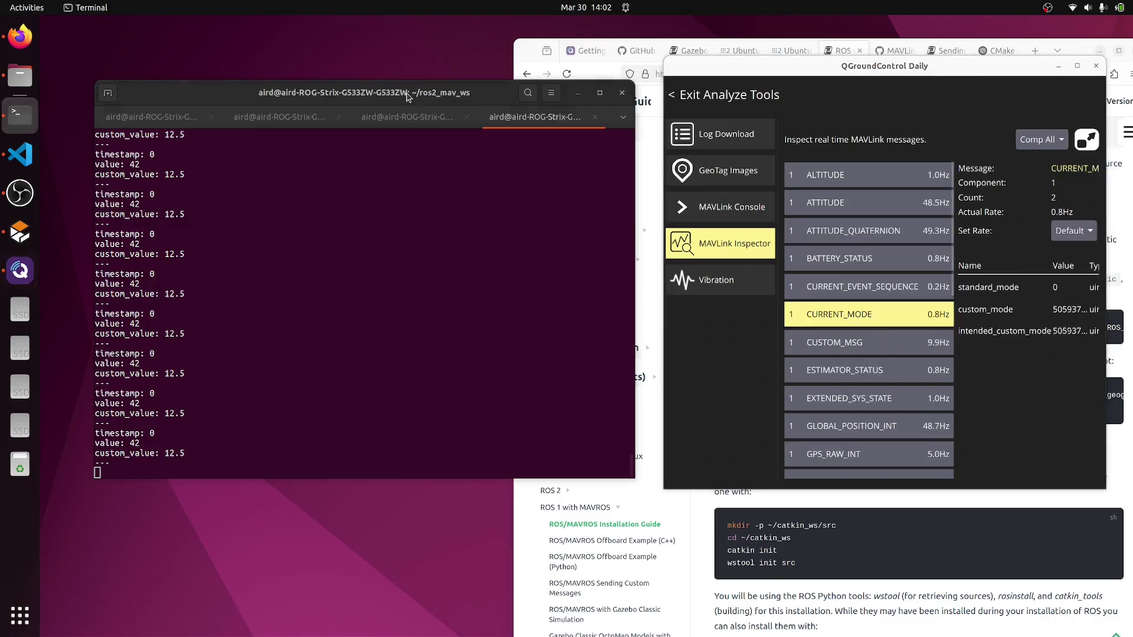
# Arrange the terminal and QGroundControl windows side by side, narrowing the terminal and widening QGroundControl to fit the full message table.
pyautogui.moveTo(413, 93); pyautogui.dragTo(367, 44)
pyautogui.moveTo(726, 65); pyautogui.dragTo(663, 36)
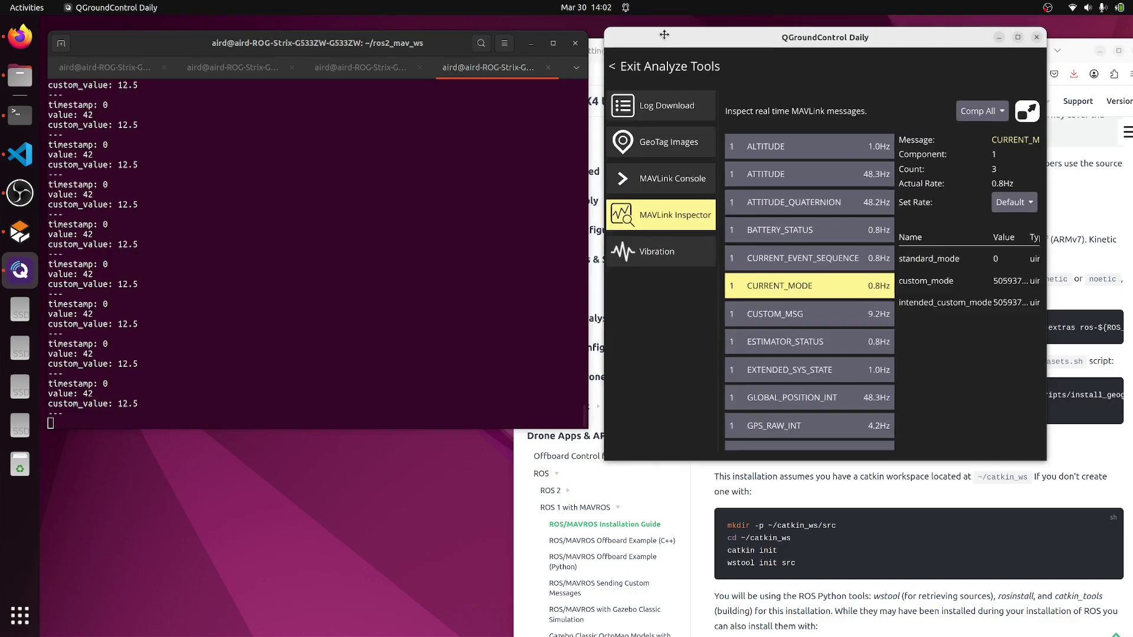
pyautogui.moveTo(1045, 461); pyautogui.dragTo(1127, 415)
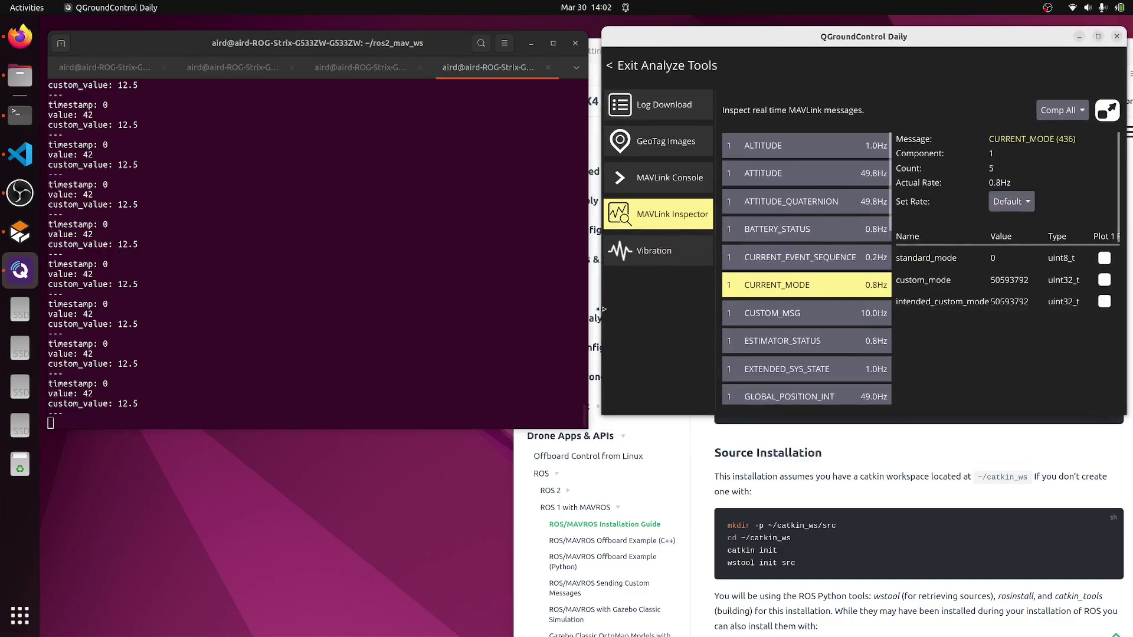
pyautogui.moveTo(588, 309); pyautogui.dragTo(464, 309)
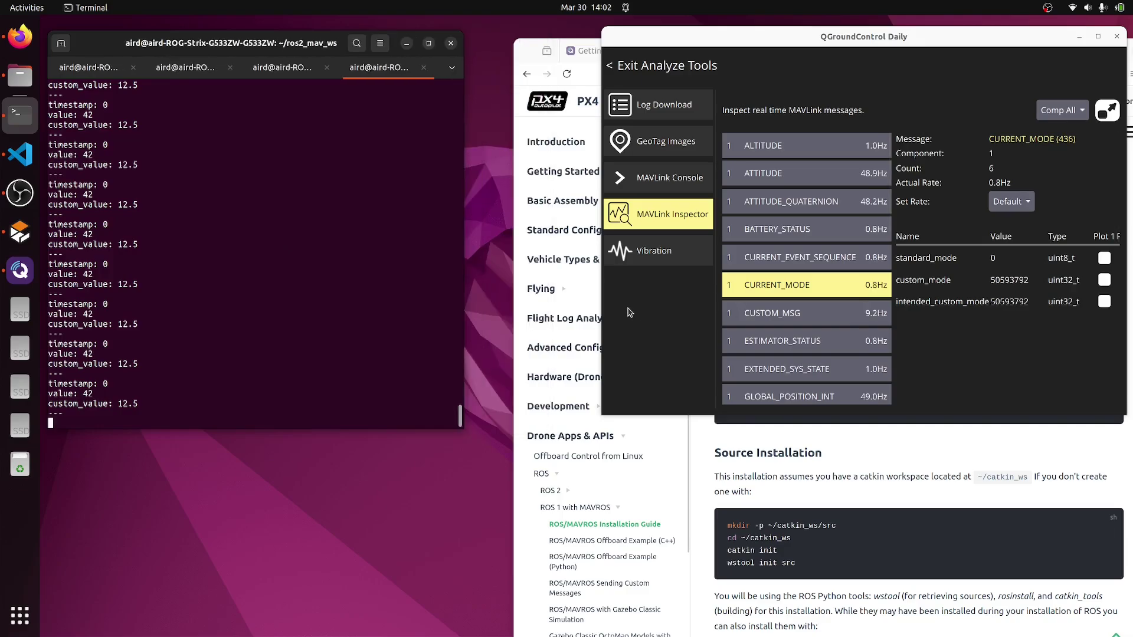
pyautogui.moveTo(601, 311); pyautogui.dragTo(452, 301)
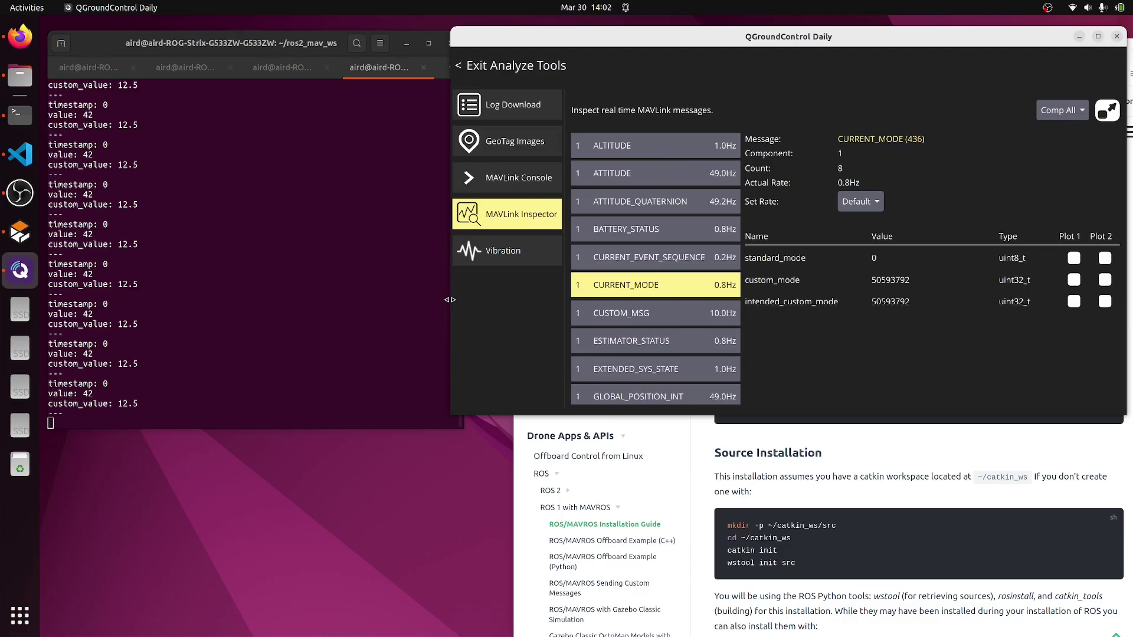
# Inspect the CUSTOM_MSG fields beside the echoed terminal values, and interrupt the topic echo in the terminal.
pyautogui.click(618, 314)
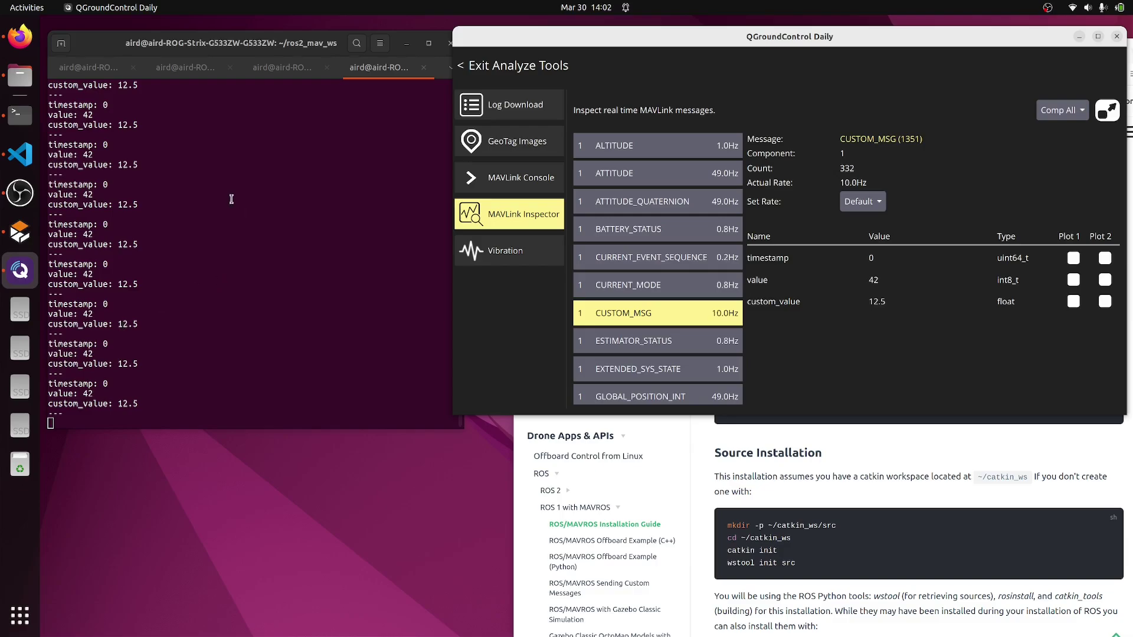
pyautogui.click(170, 308)
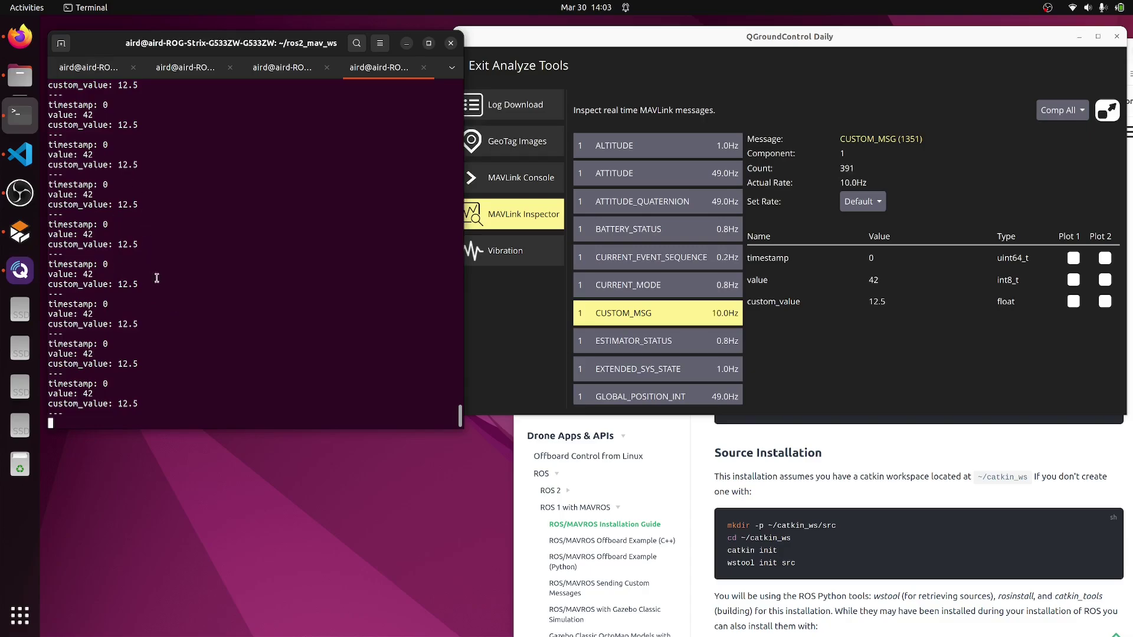
pyautogui.hotkey('ctrl', 'c')
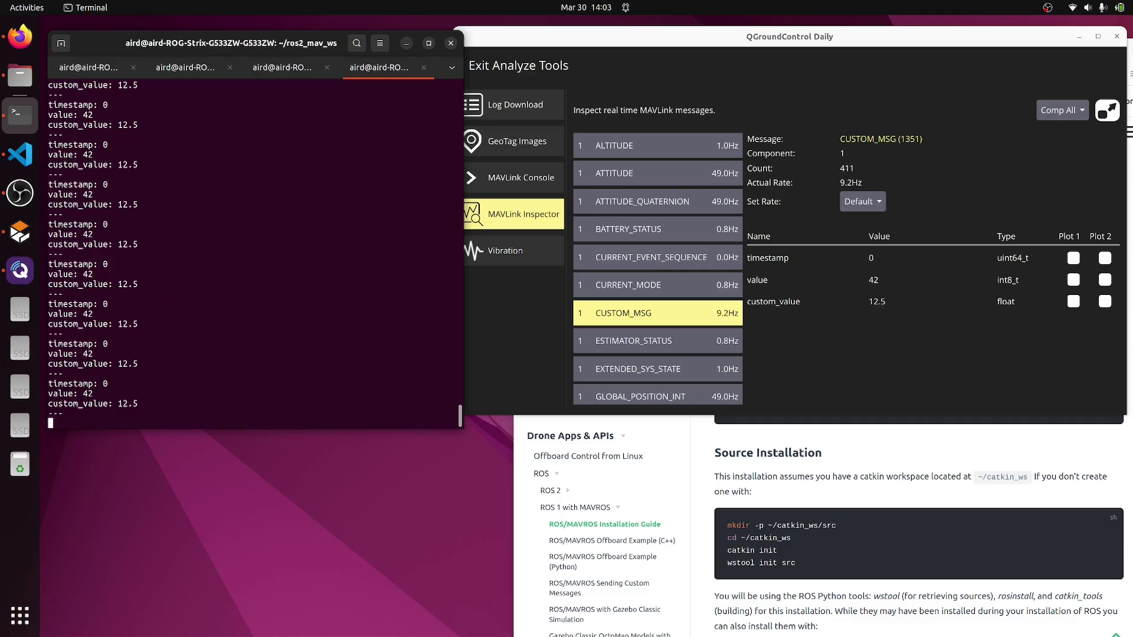